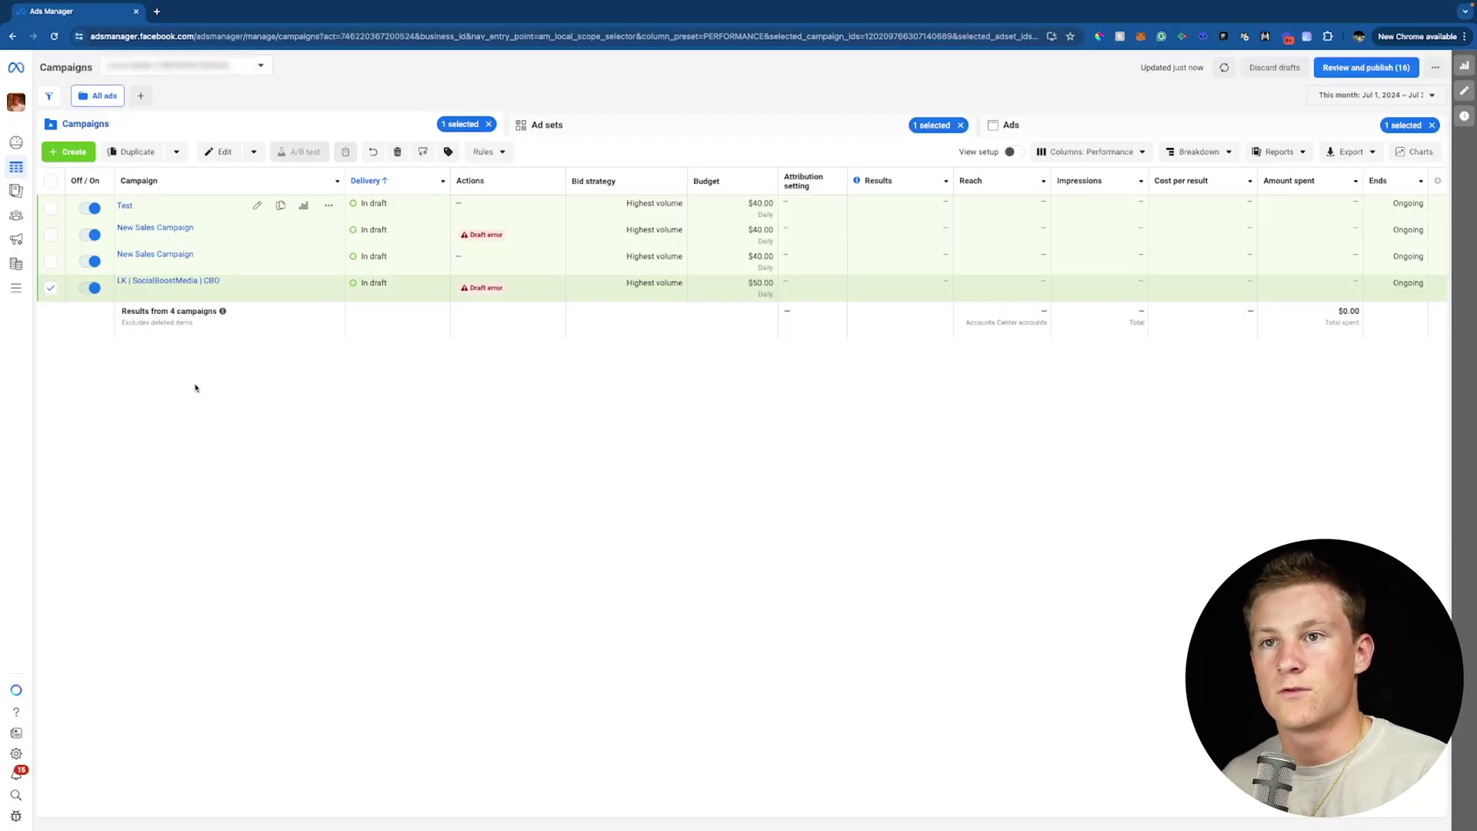
# - Create a new campaign with the Sales objective and manual sales campaign setup
pyautogui.click(74, 156)
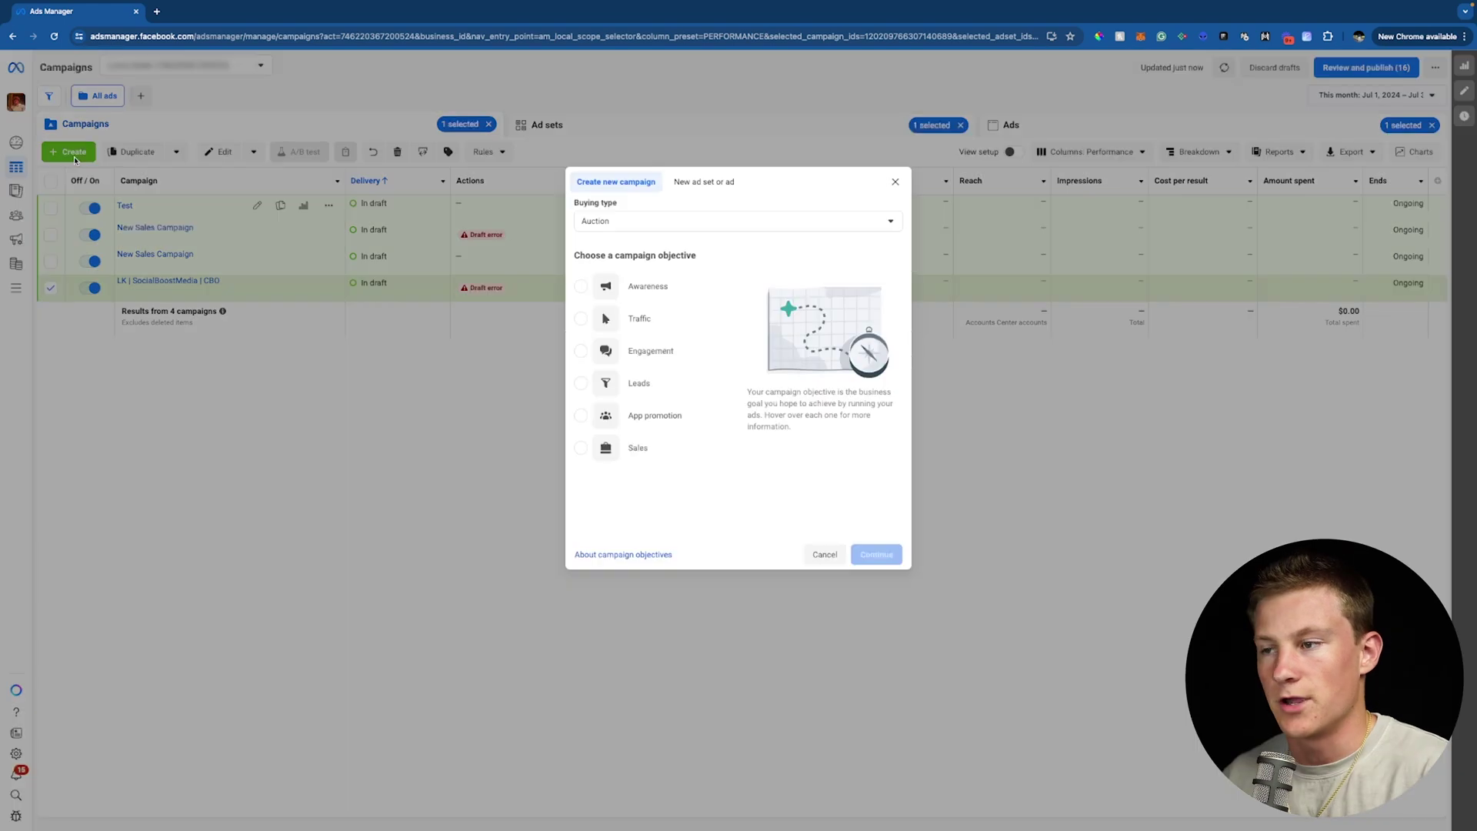
pyautogui.click(639, 447)
pyautogui.click(854, 553)
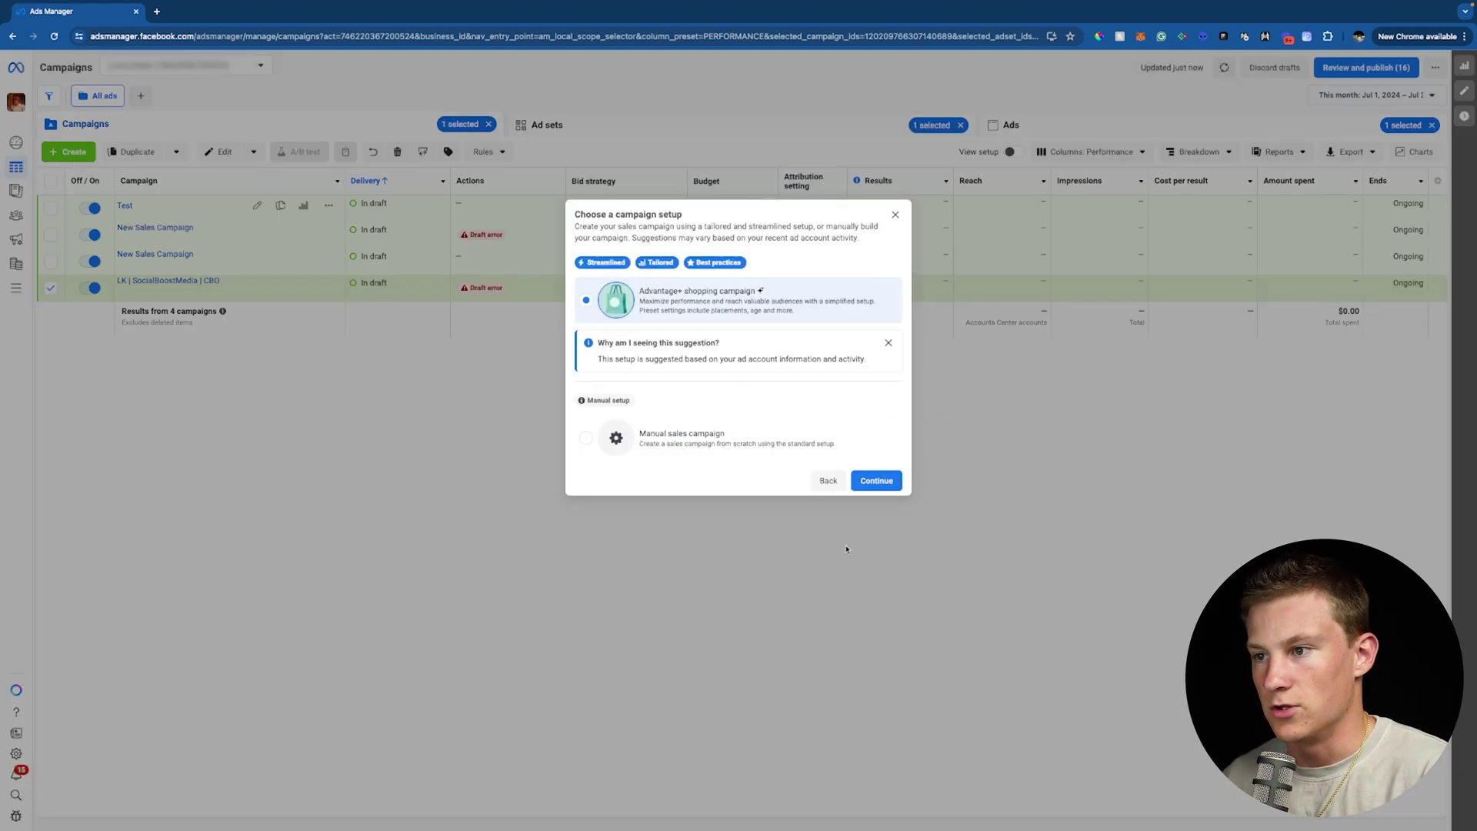
pyautogui.click(719, 438)
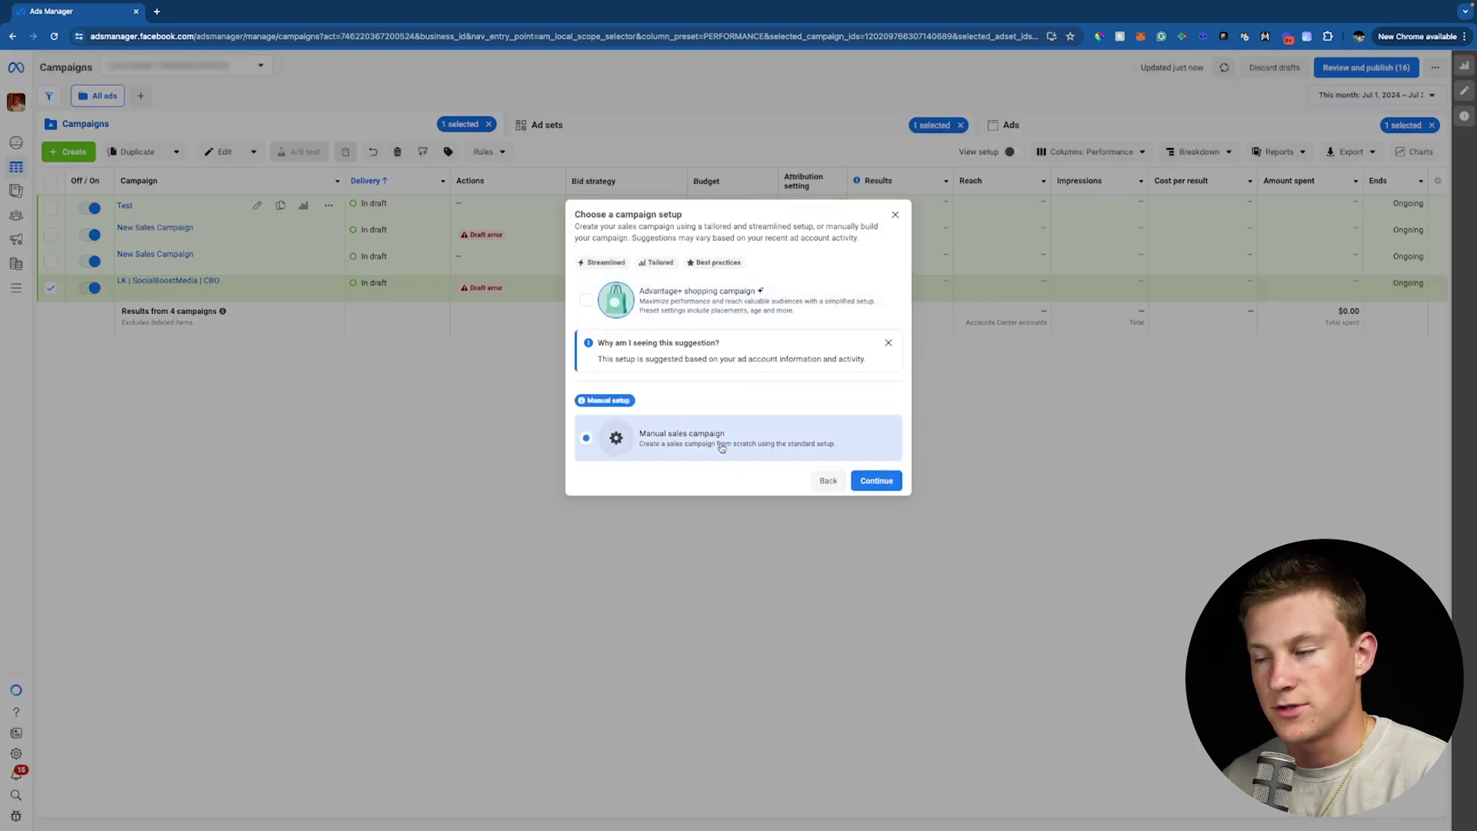
pyautogui.click(873, 483)
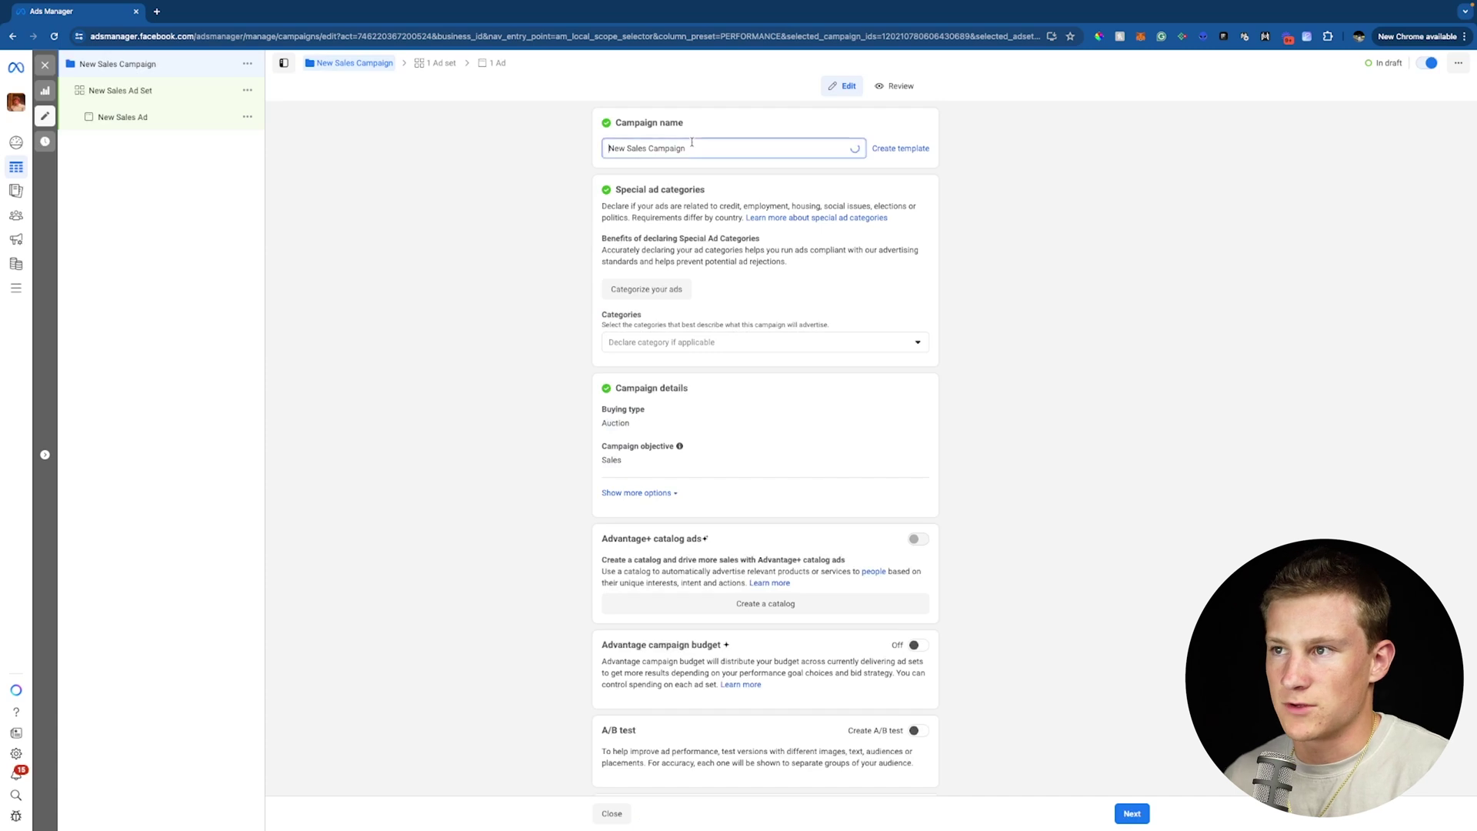
# - Rename the campaign to 'Test'
pyautogui.hotkey('ctrl', 'a')
pyautogui.write('Test')
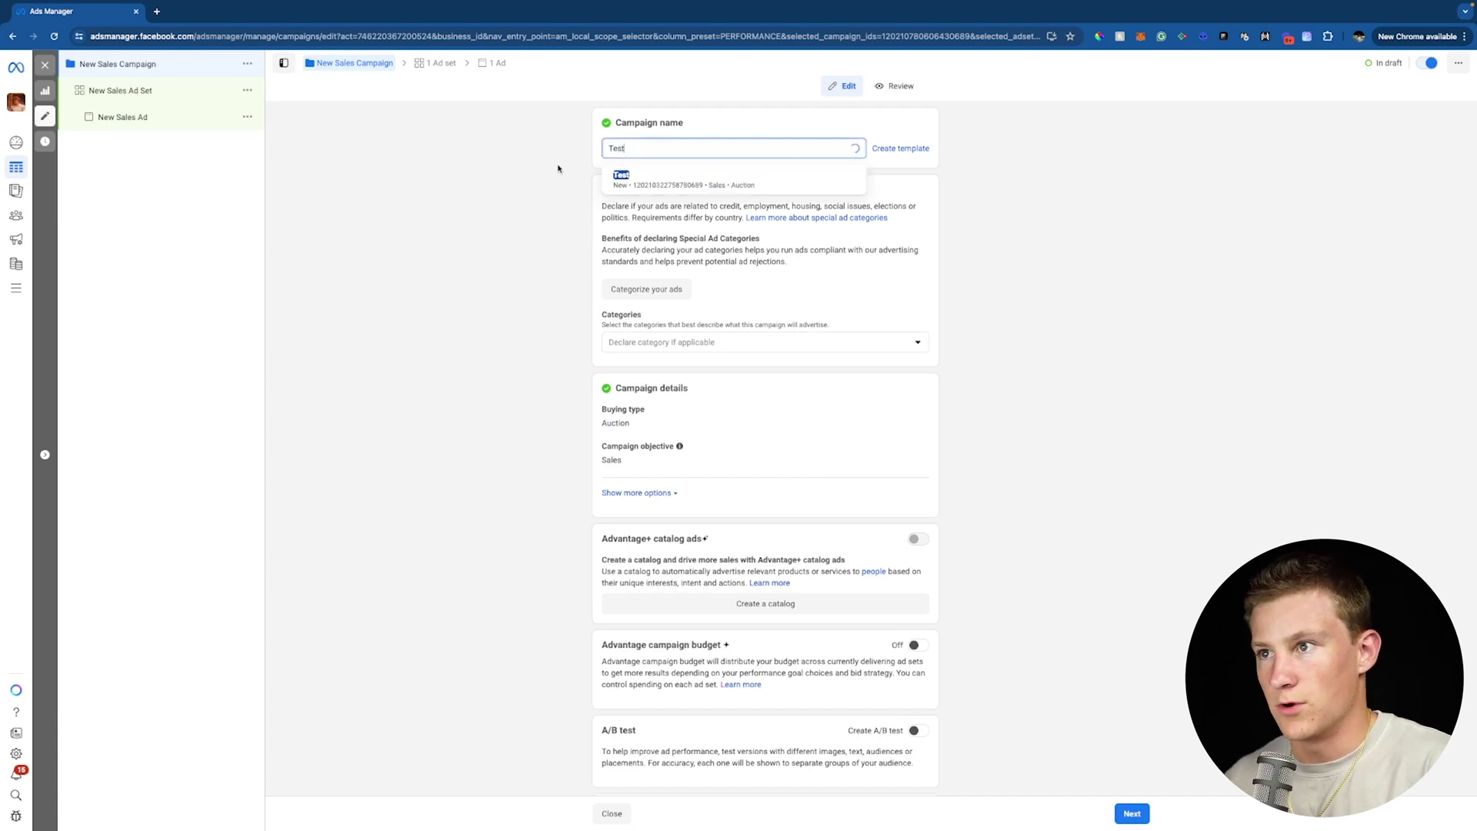
pyautogui.click(559, 169)
# - Turn on Advantage campaign budget with a $30.00 daily budget
pyautogui.scroll(-1, 554, 254)
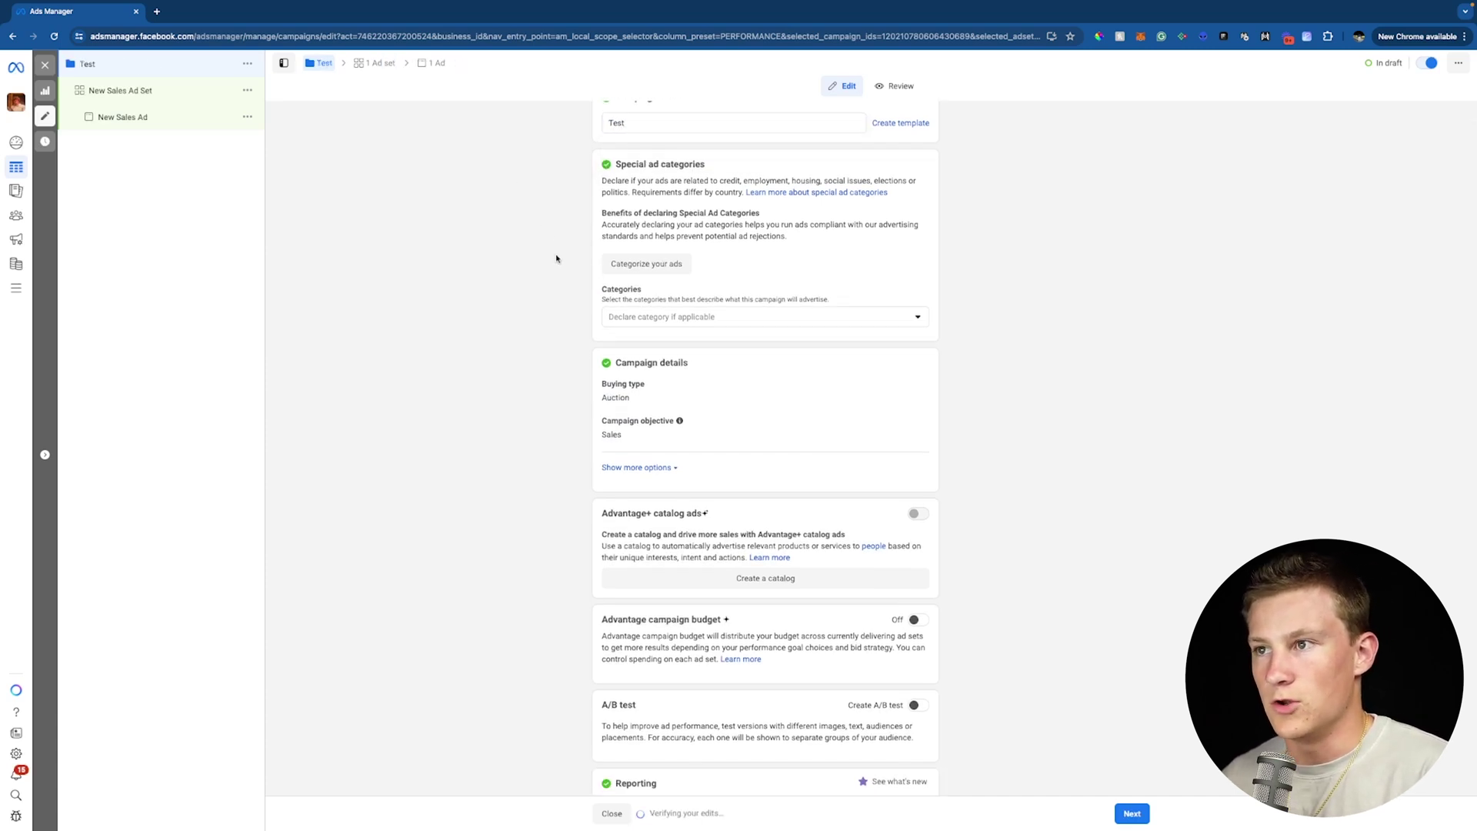
pyautogui.scroll(-1, 556, 259)
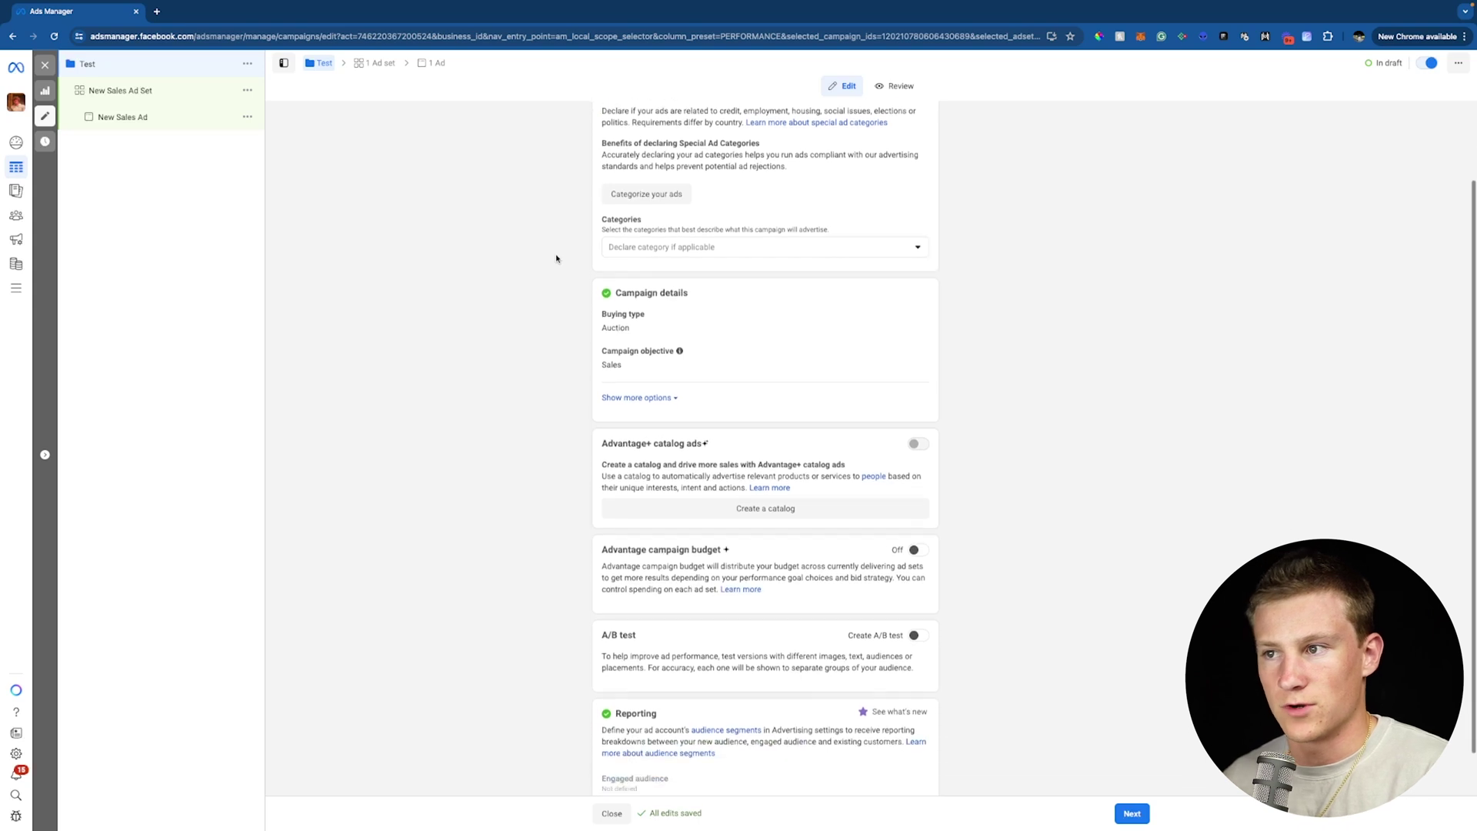
pyautogui.scroll(-1, 702, 416)
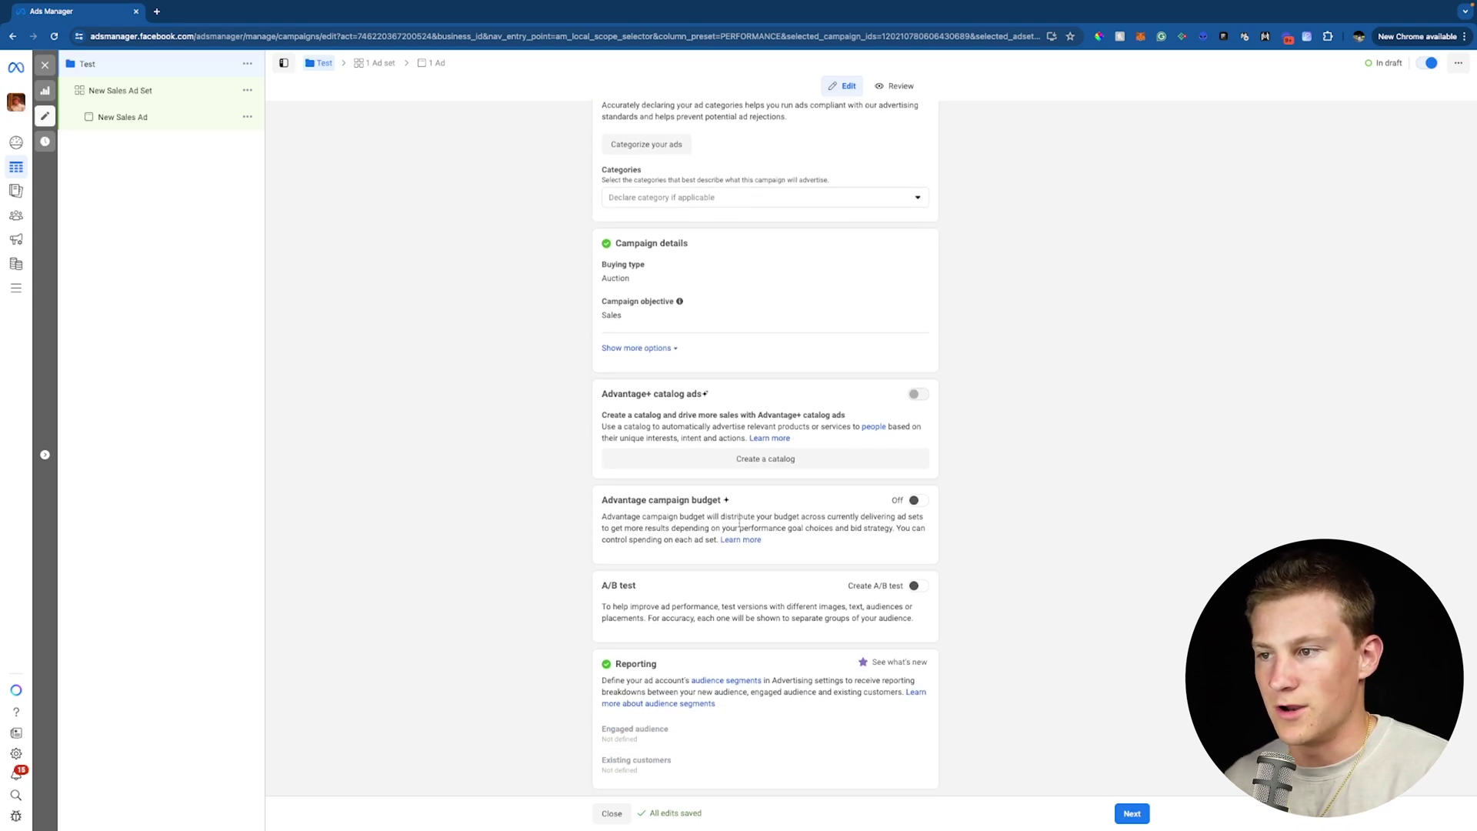
pyautogui.click(915, 501)
pyautogui.scroll(-1, 789, 559)
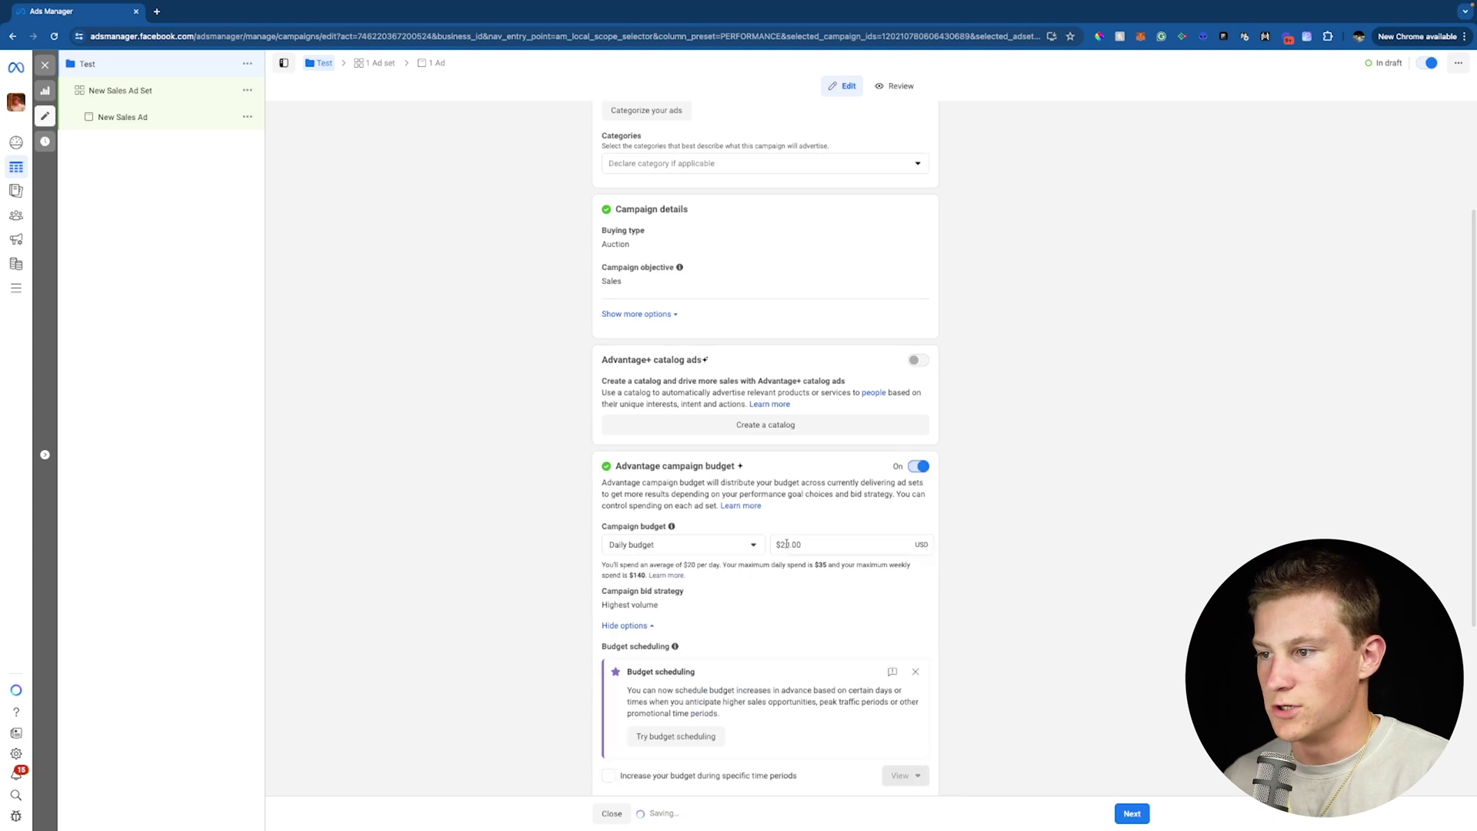
pyautogui.click(785, 545)
pyautogui.press('BackSpace')
pyautogui.write('3')
pyautogui.click(541, 578)
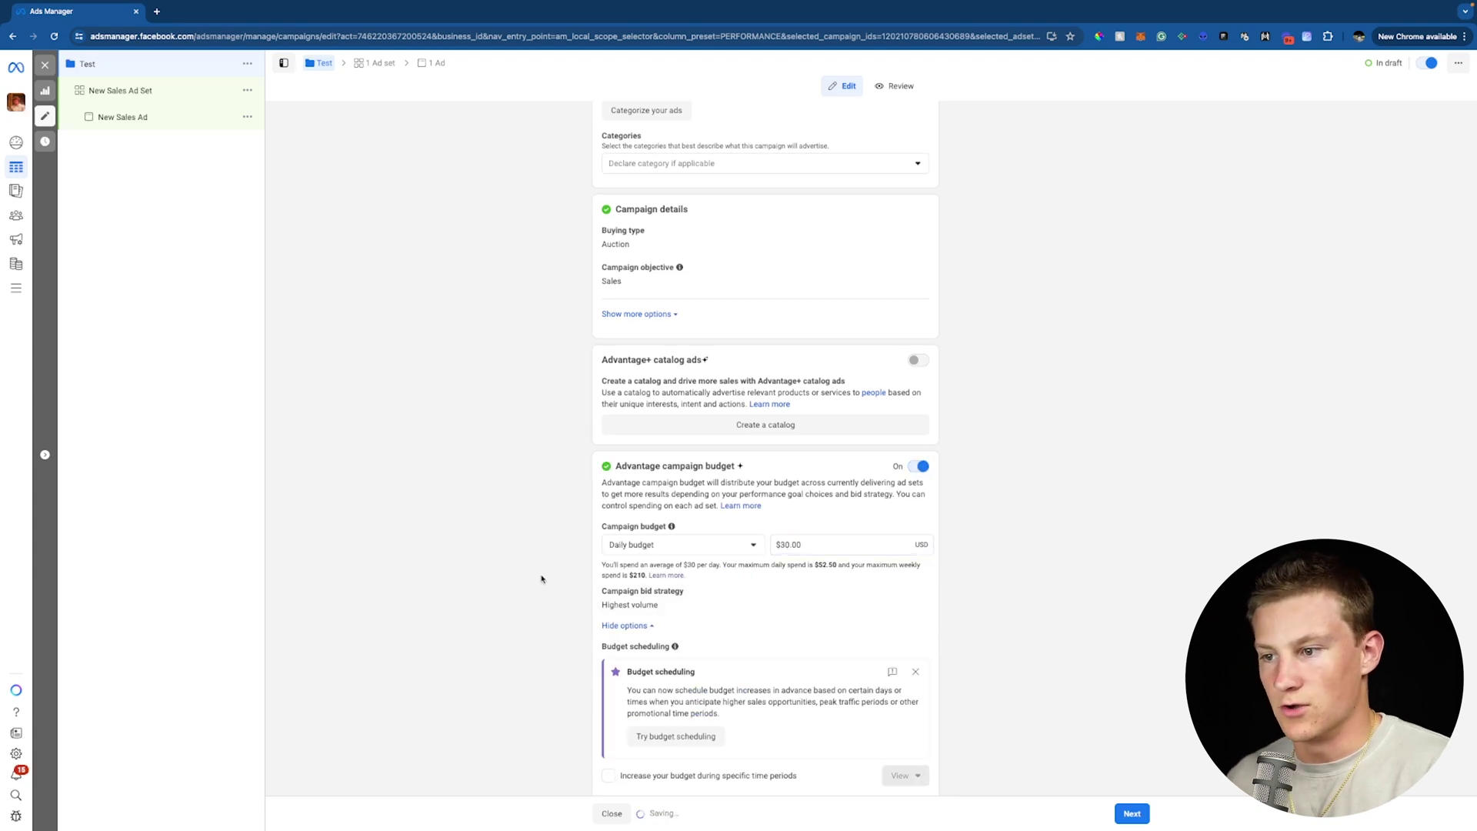
pyautogui.scroll(-3, 808, 662)
pyautogui.click(1128, 813)
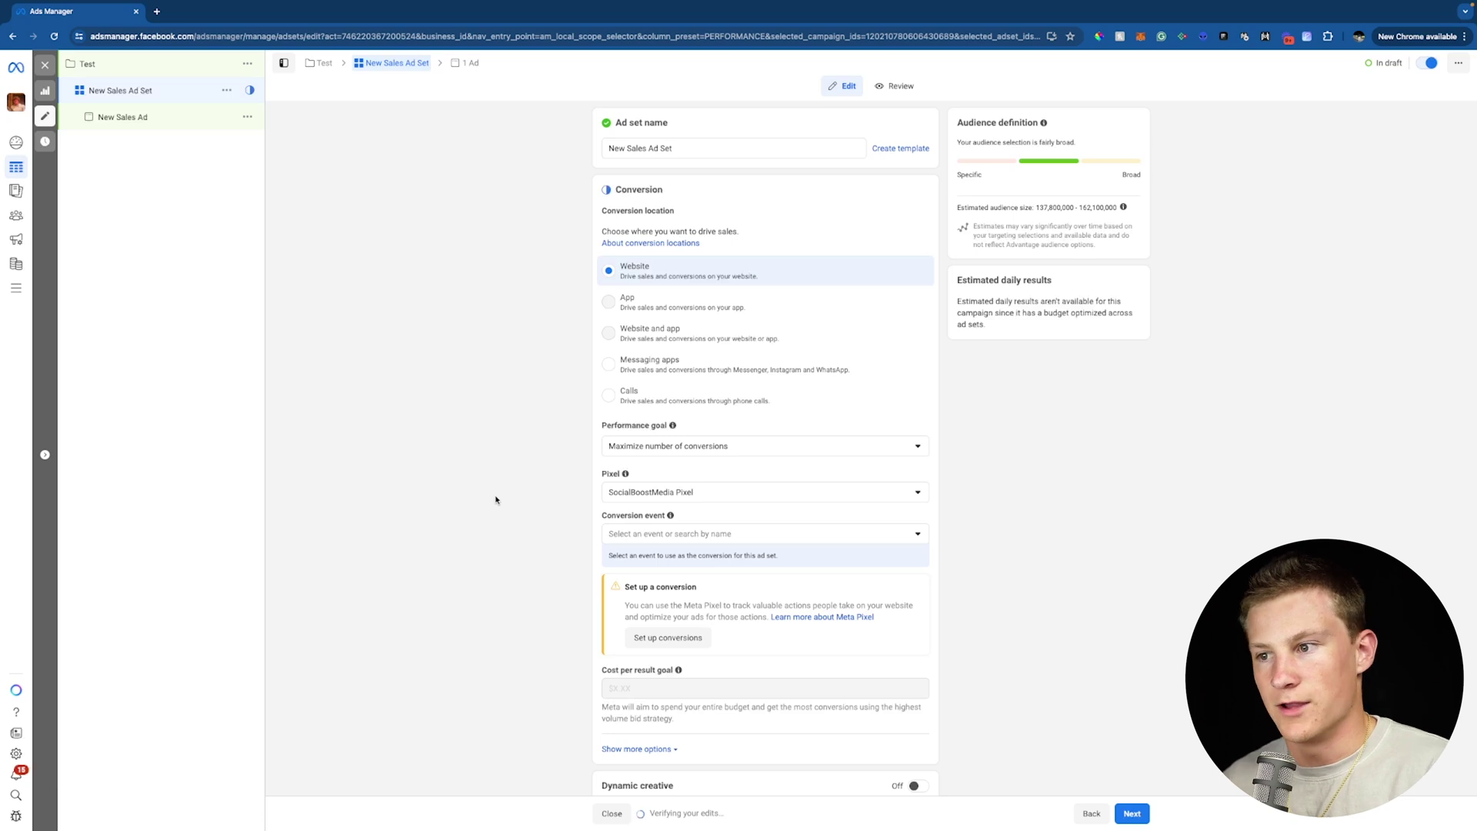
# - Rename the ad set to 'Test'
pyautogui.click(705, 146)
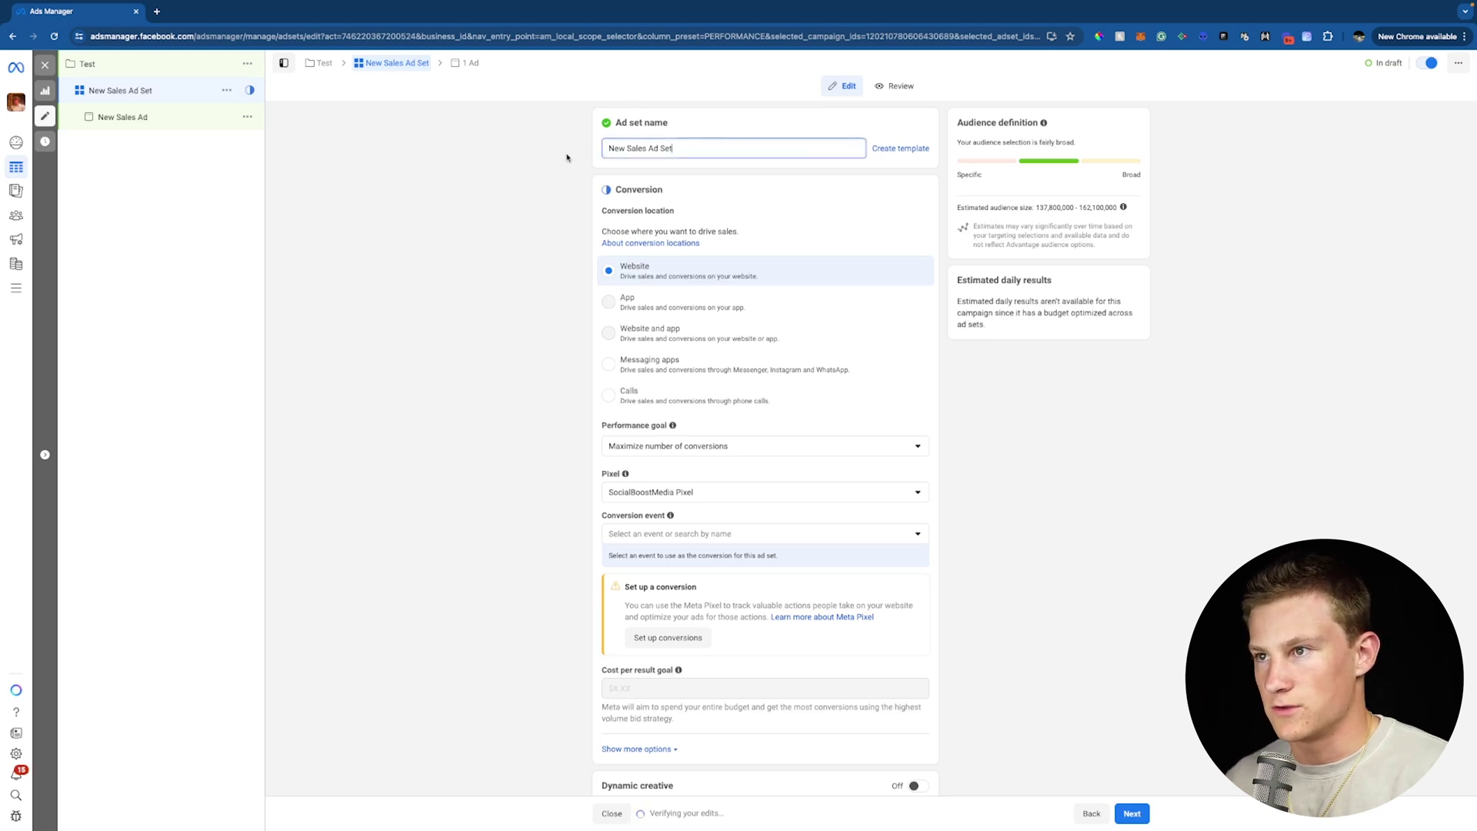
pyautogui.hotkey('ctrl', 'a')
pyautogui.write('Test')
pyautogui.click(541, 228)
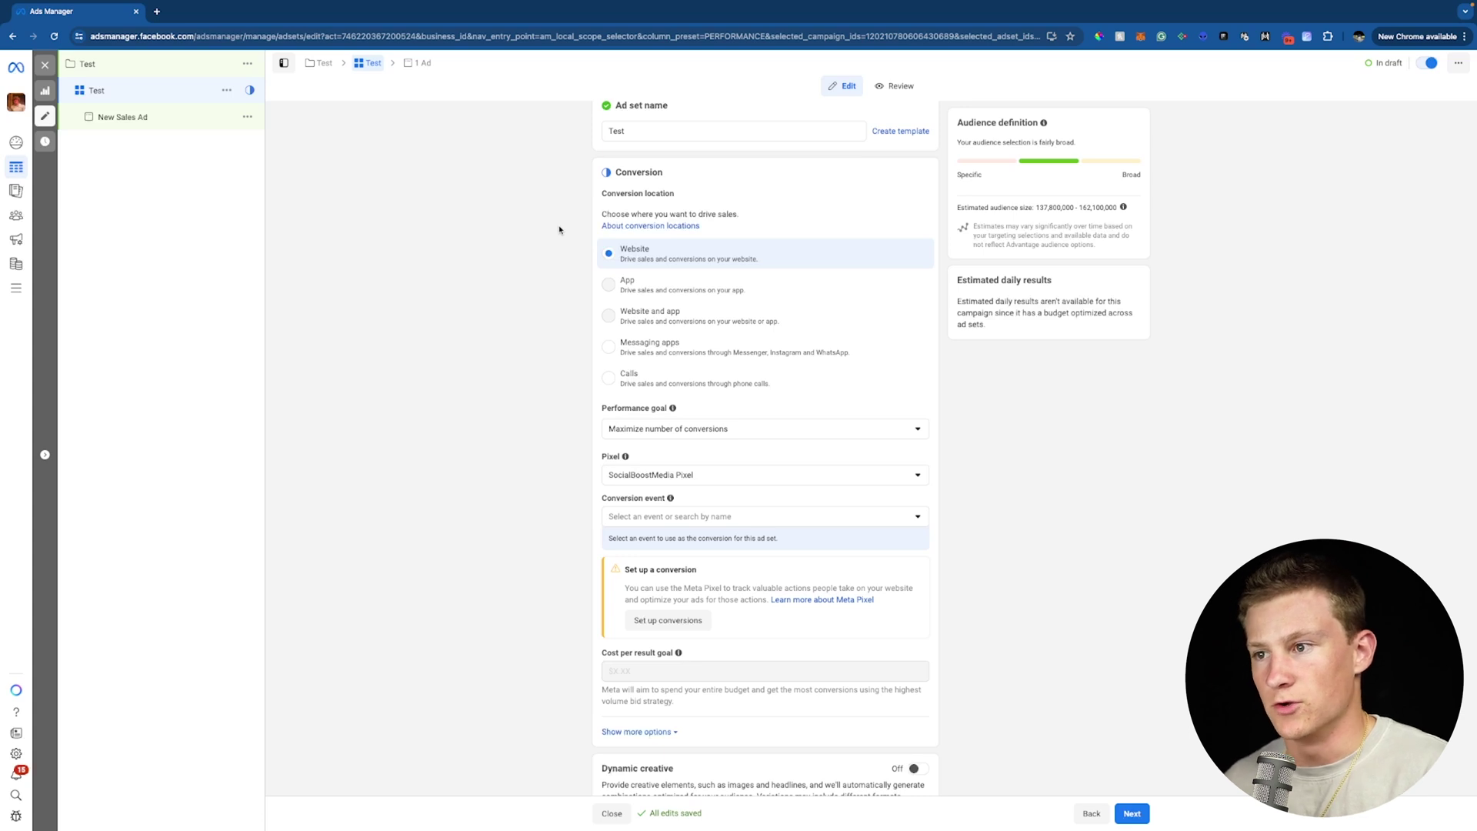
# - Set the ad set's conversion event to Purchase
pyautogui.scroll(-1, 558, 329)
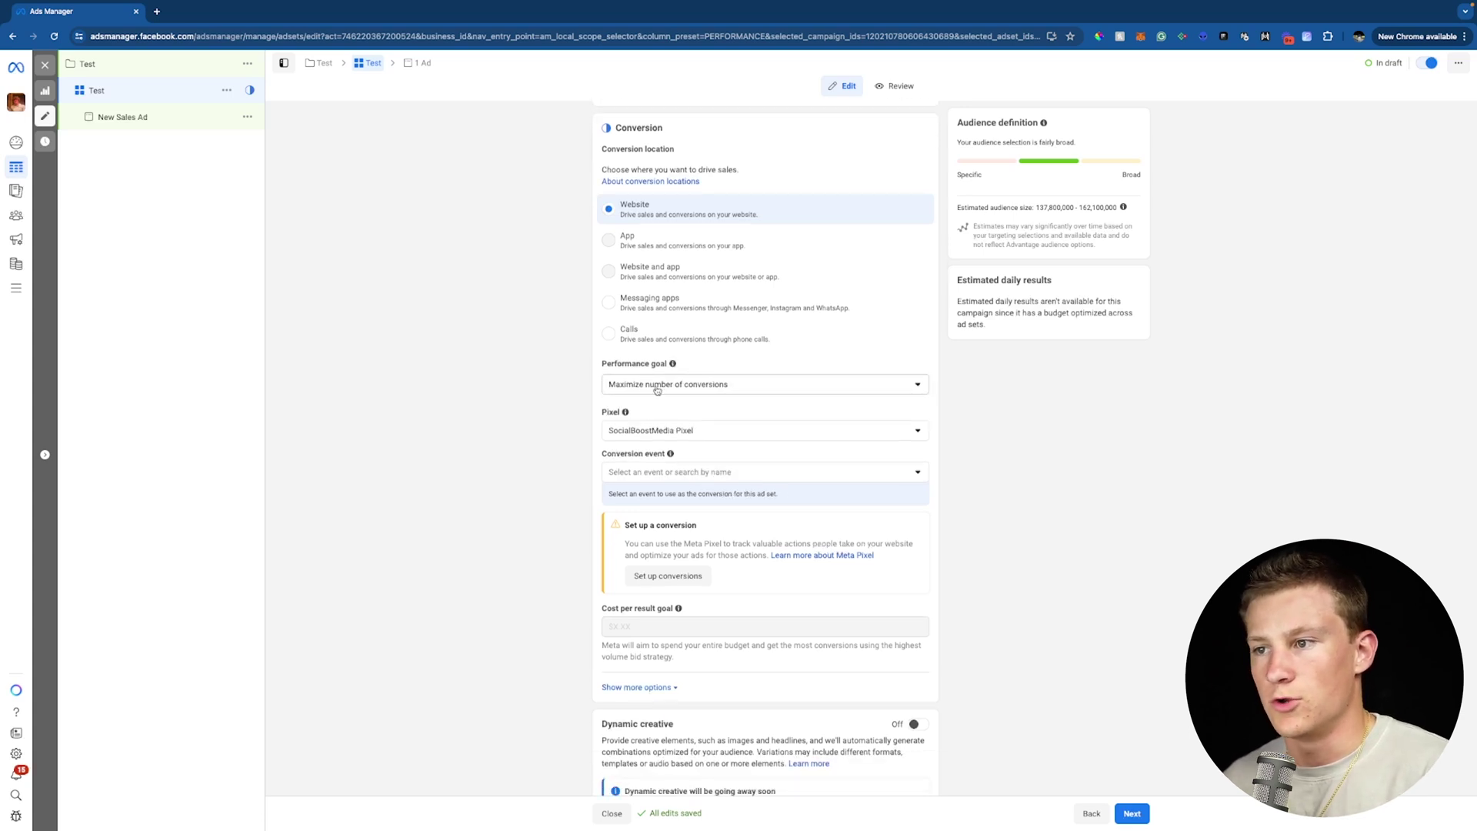
pyautogui.click(637, 473)
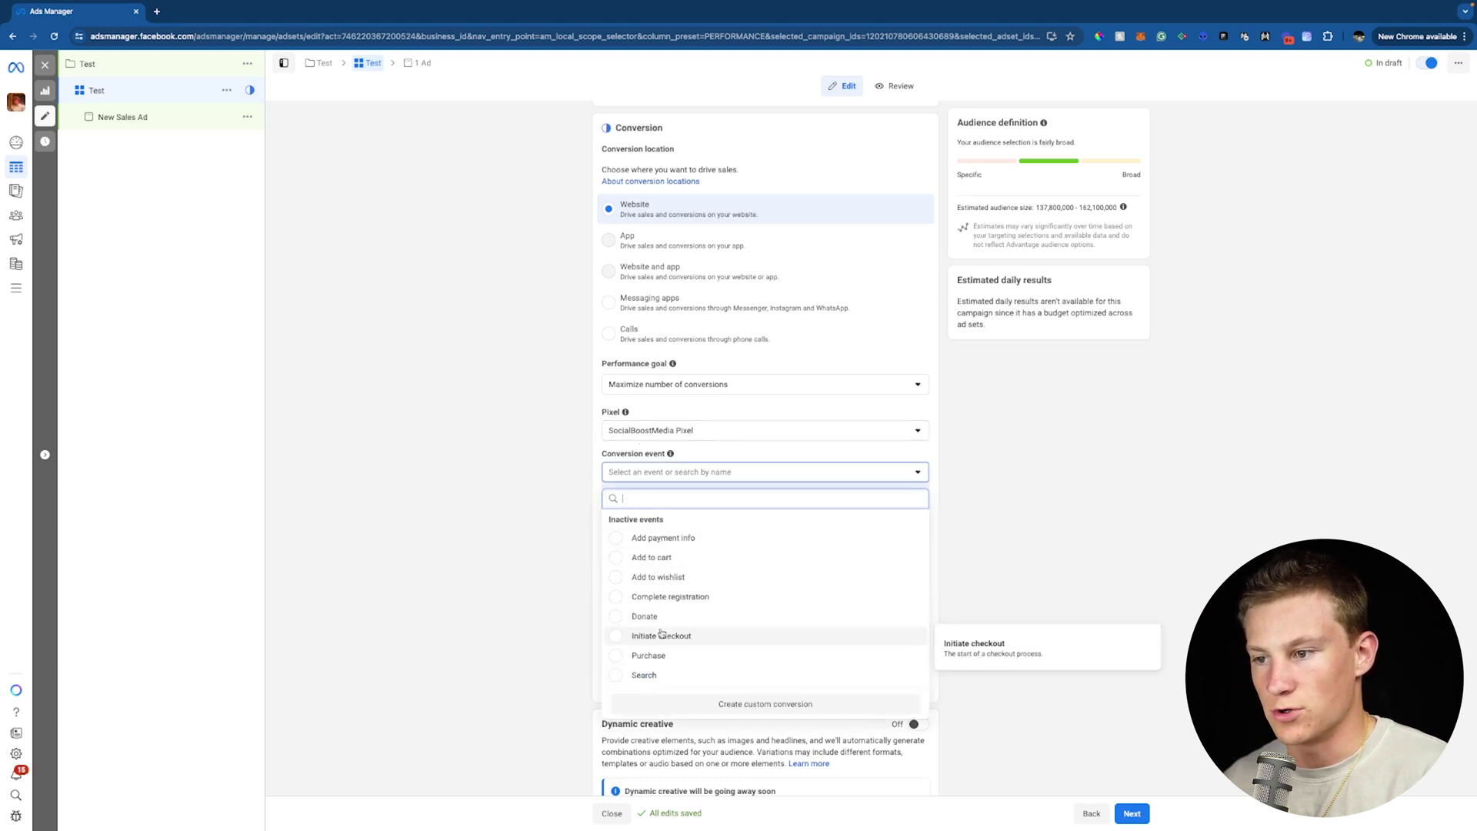
pyautogui.click(637, 655)
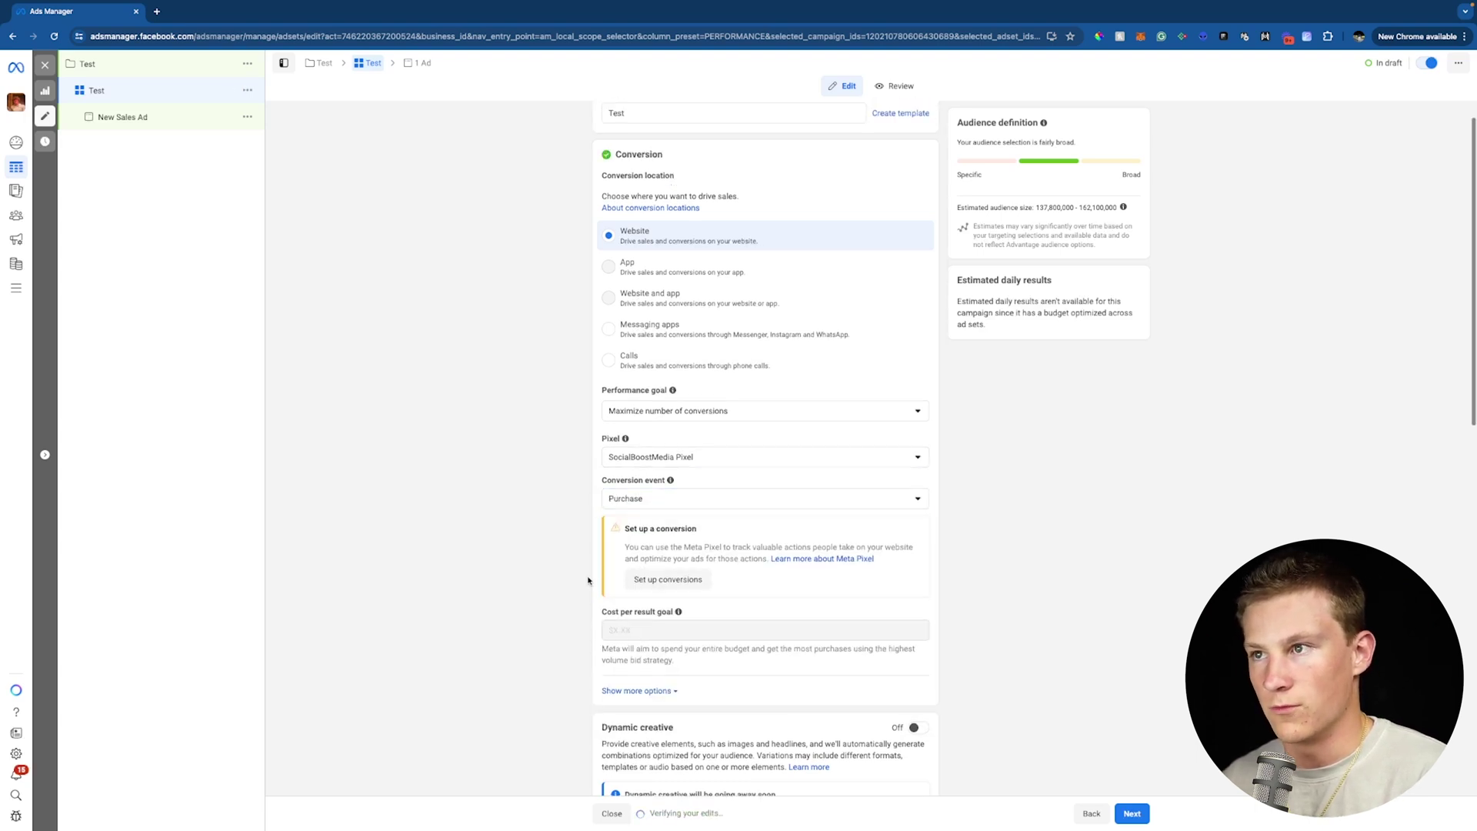
pyautogui.scroll(-3, 608, 566)
# - Toggle Dynamic creative on, then back off for the ad set
pyautogui.scroll(-1, 618, 555)
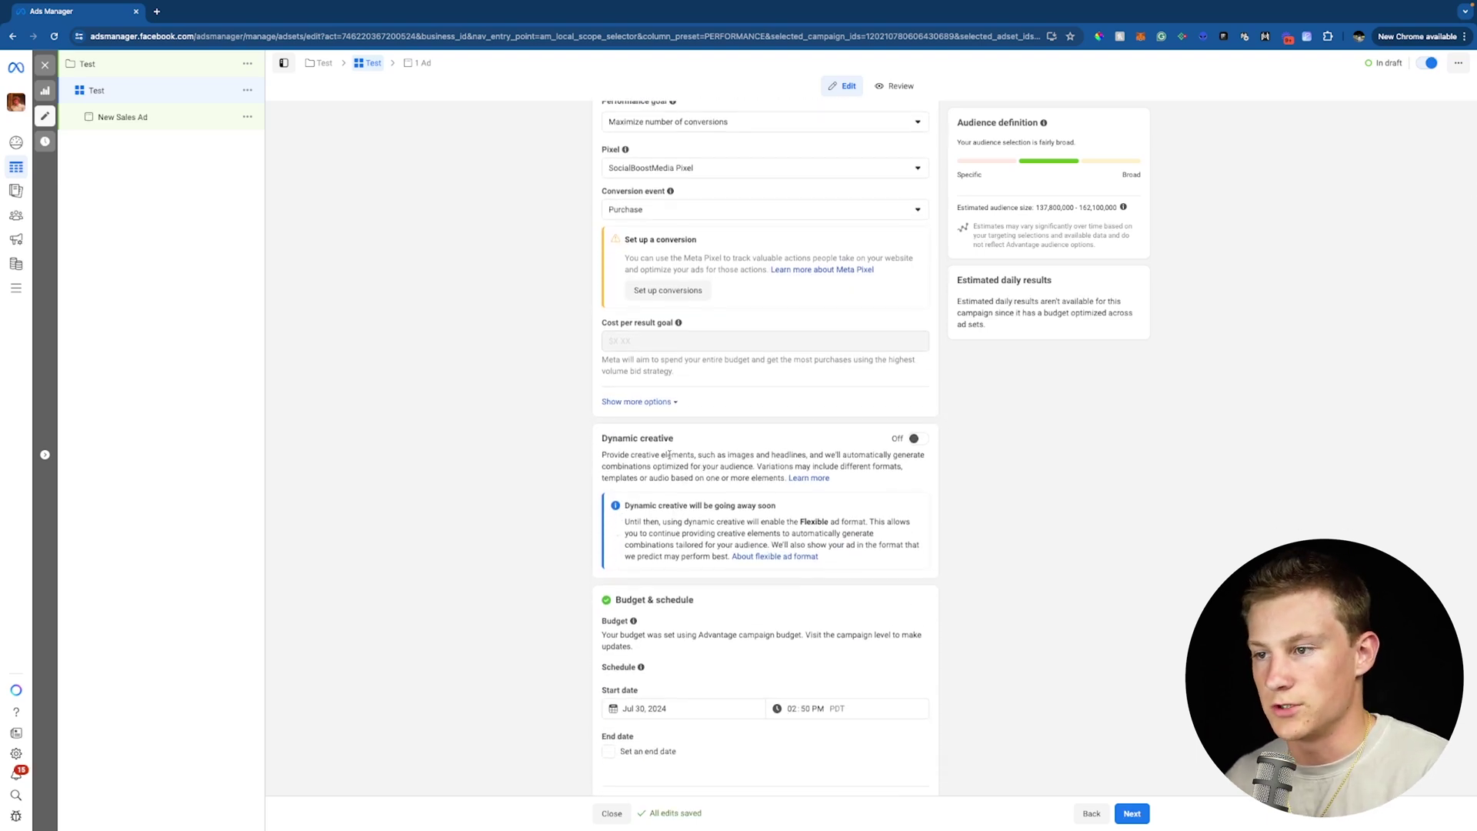
pyautogui.click(918, 439)
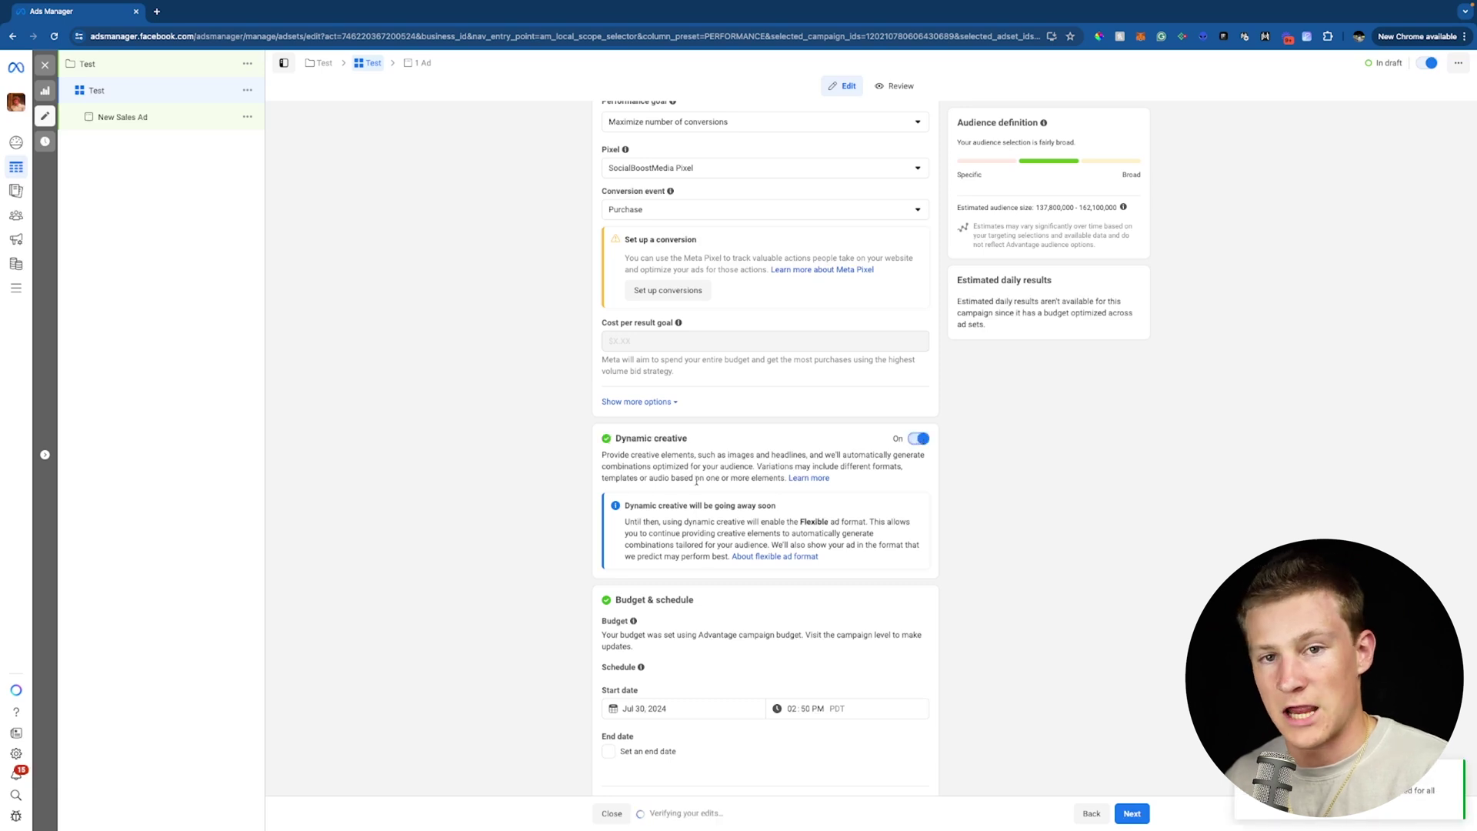
pyautogui.click(918, 439)
# - Highlight the Flexible ad format note and review Budget, Audience and Placements
pyautogui.scroll(-1, 753, 515)
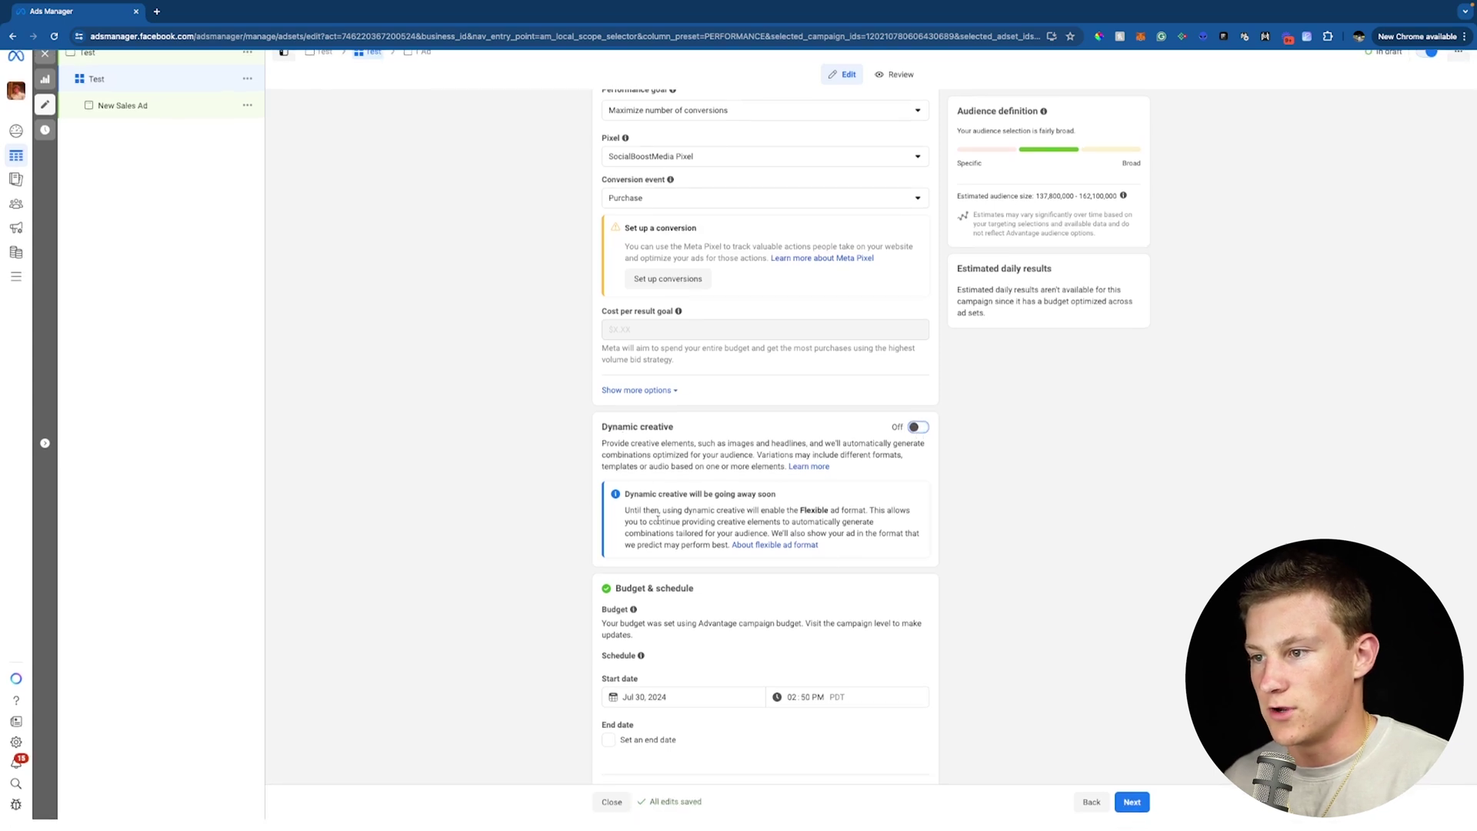
pyautogui.moveTo(630, 510); pyautogui.dragTo(861, 514)
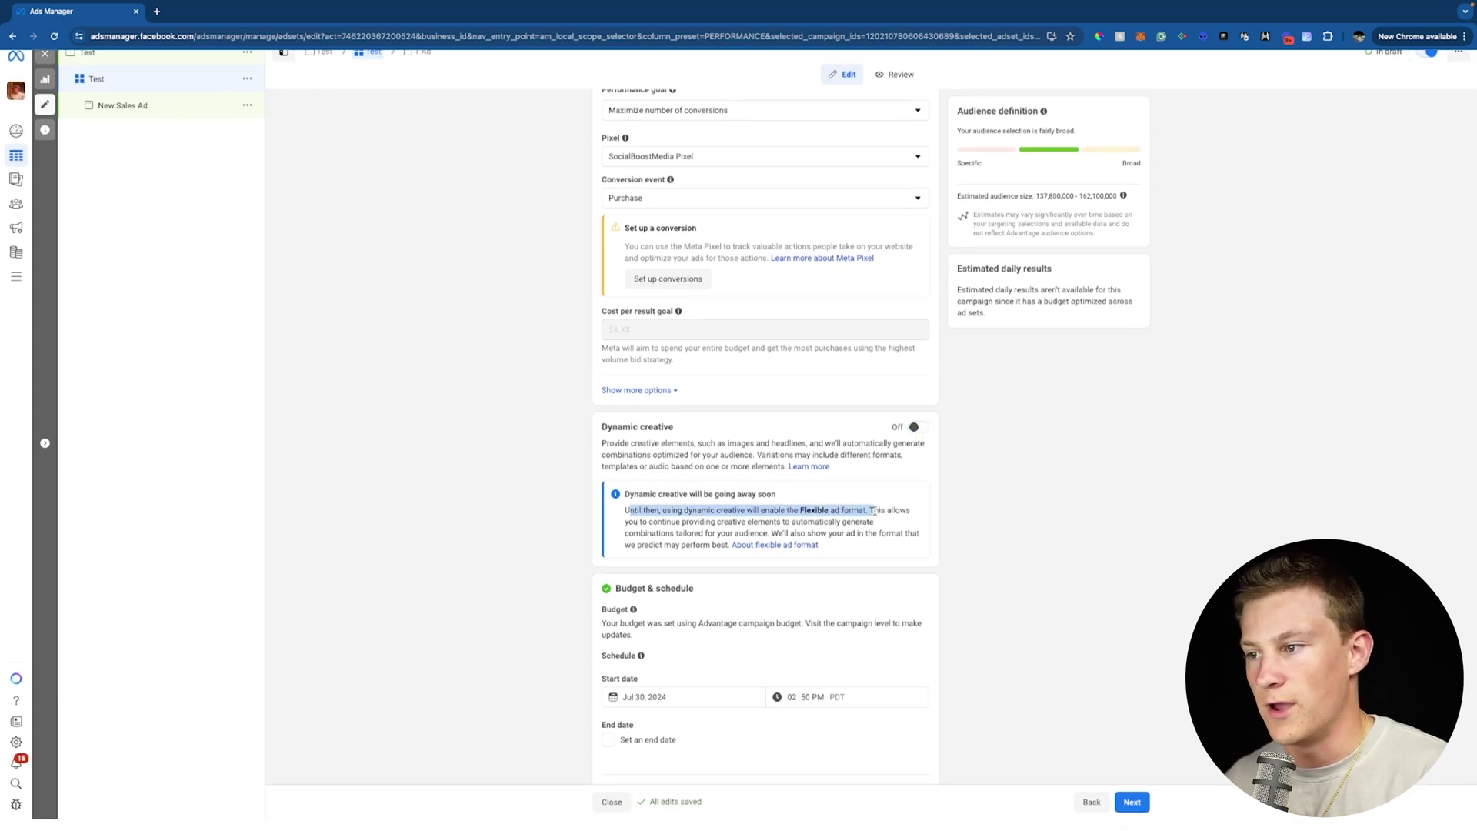
pyautogui.click(862, 514)
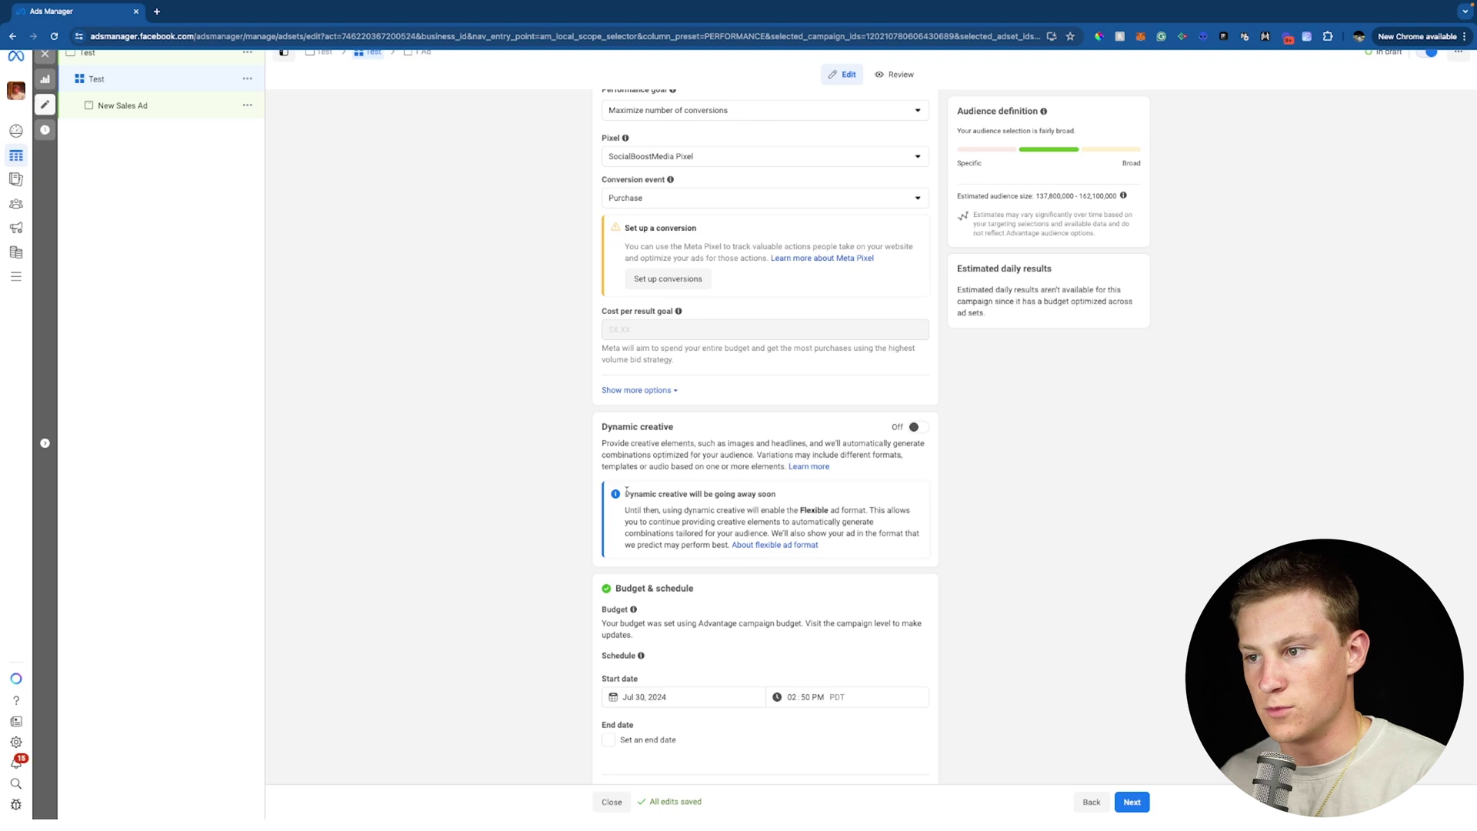
pyautogui.scroll(-7, 627, 490)
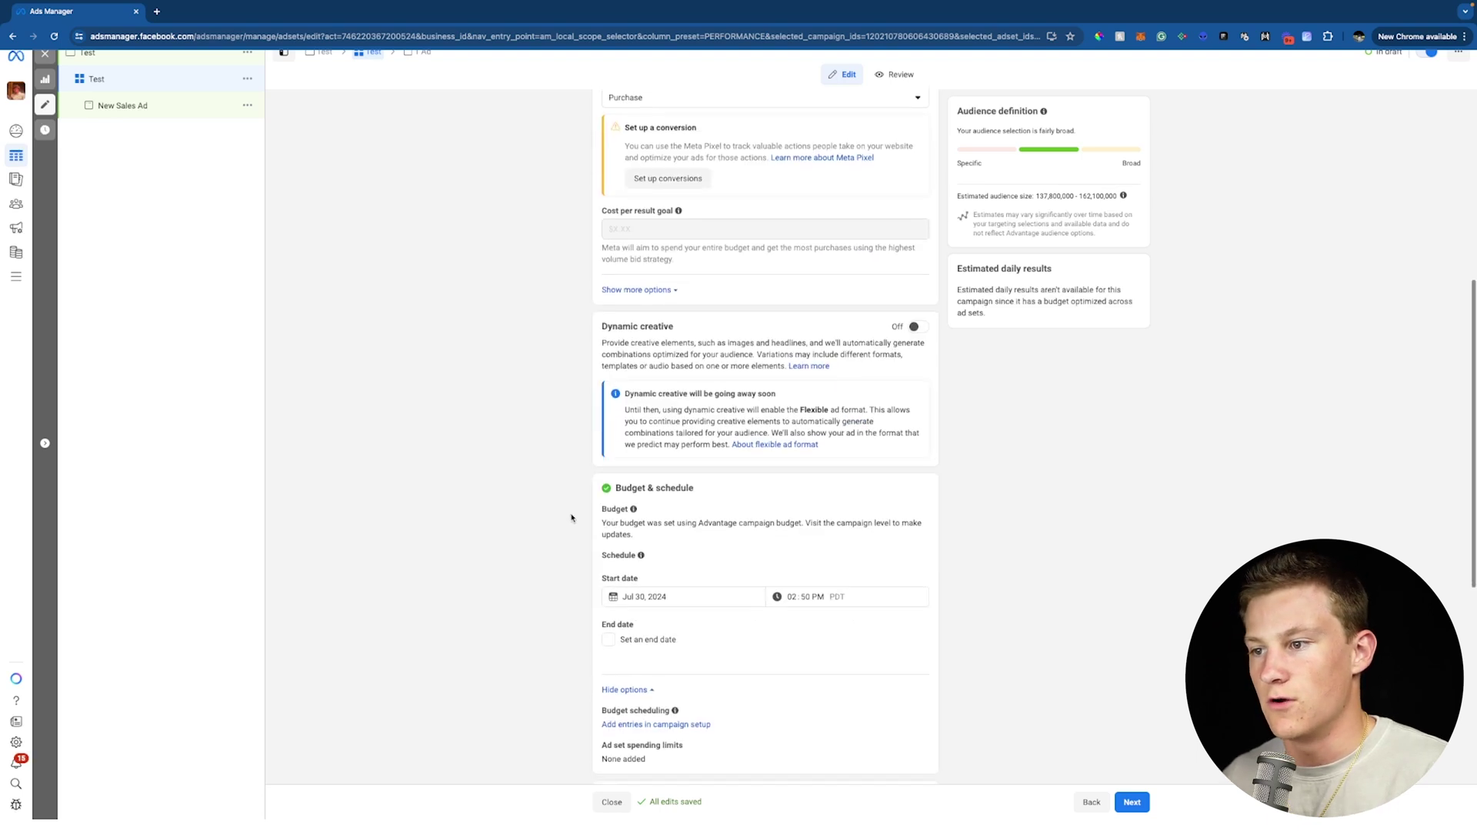
pyautogui.scroll(-1, 571, 517)
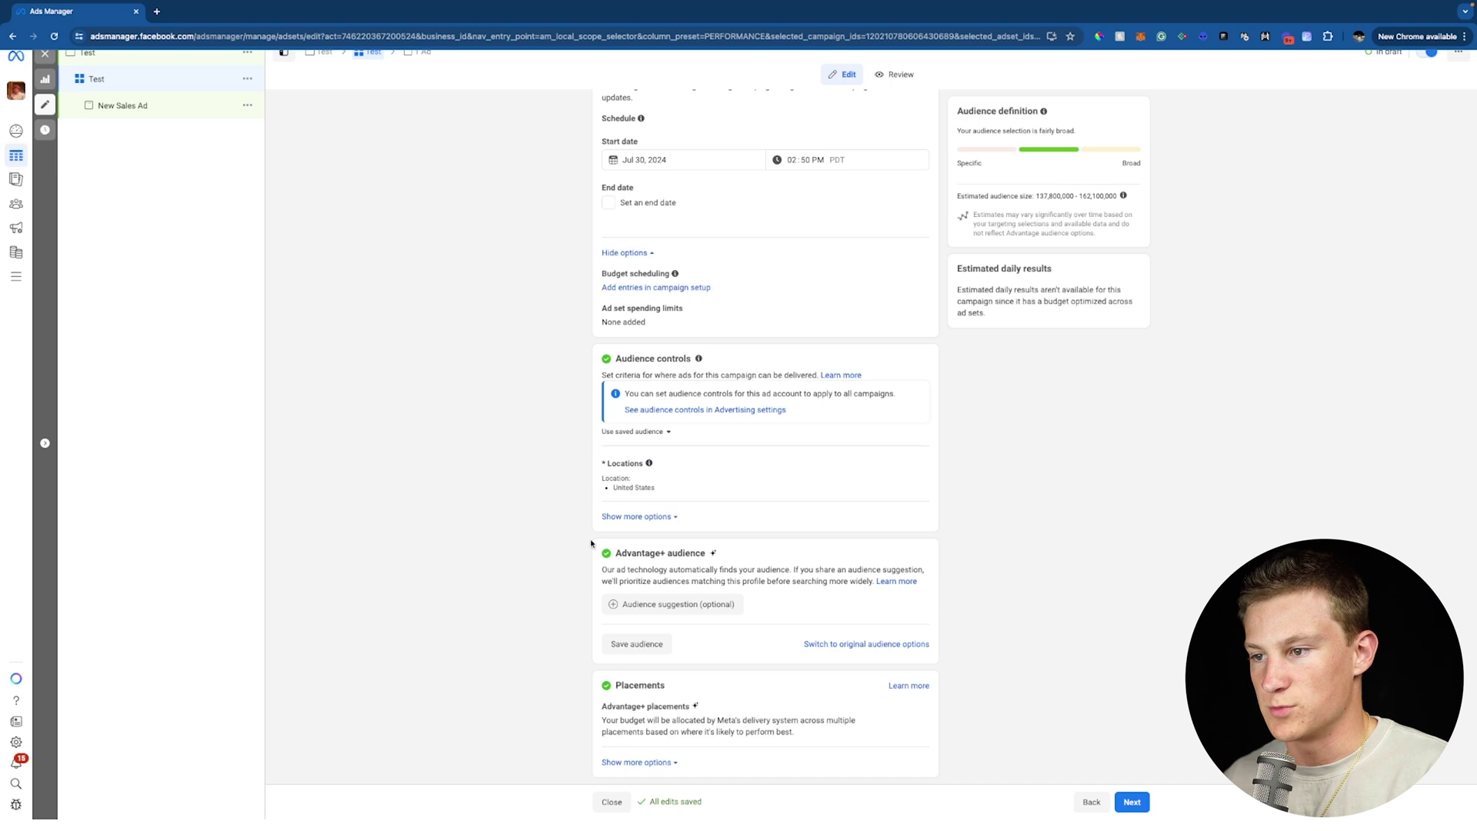
# - Name the ad 'Test' and choose Flexible as its format
pyautogui.click(1132, 801)
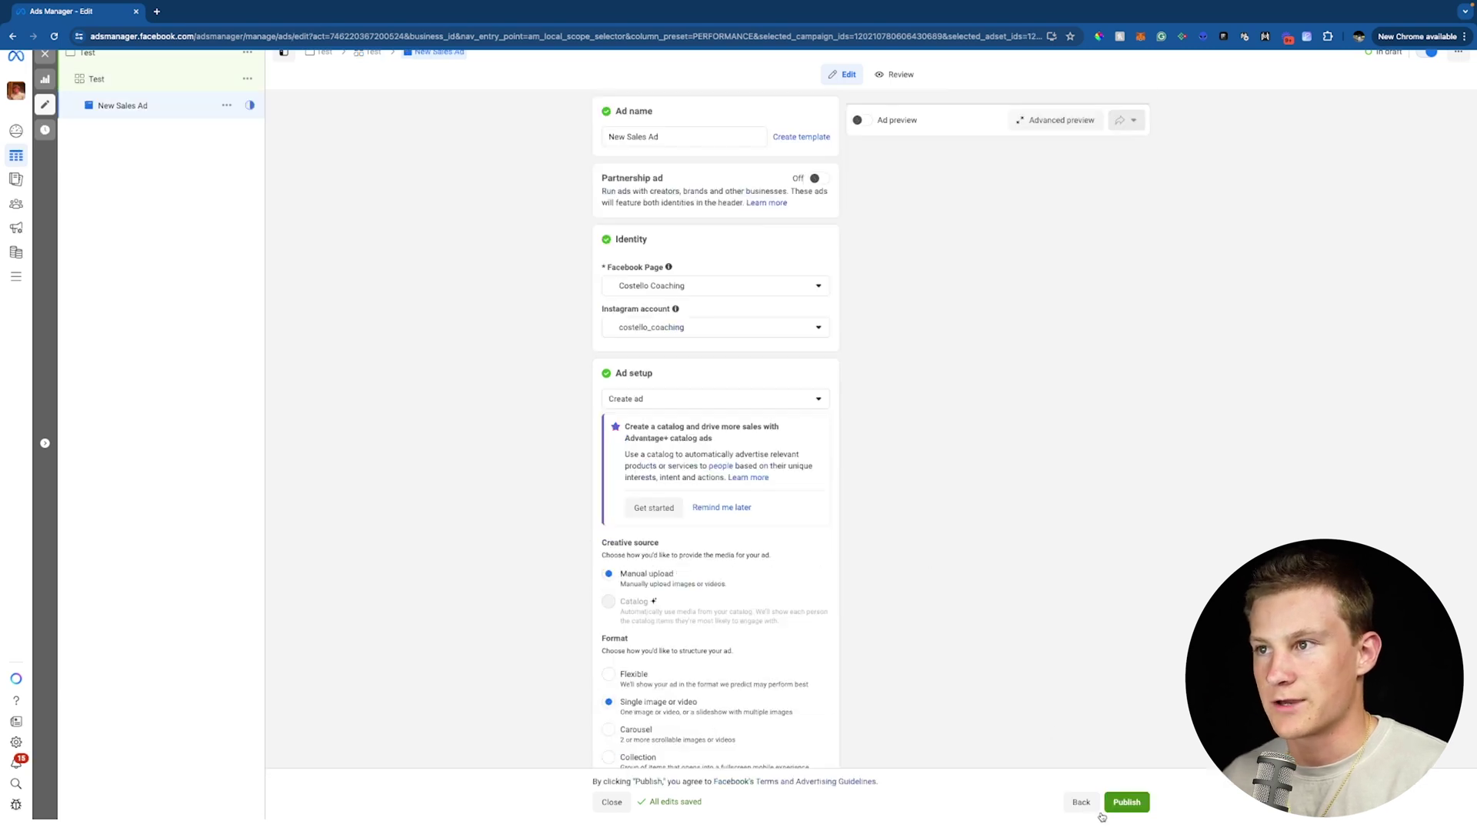
pyautogui.moveTo(668, 137); pyautogui.dragTo(593, 138)
pyautogui.write('Test')
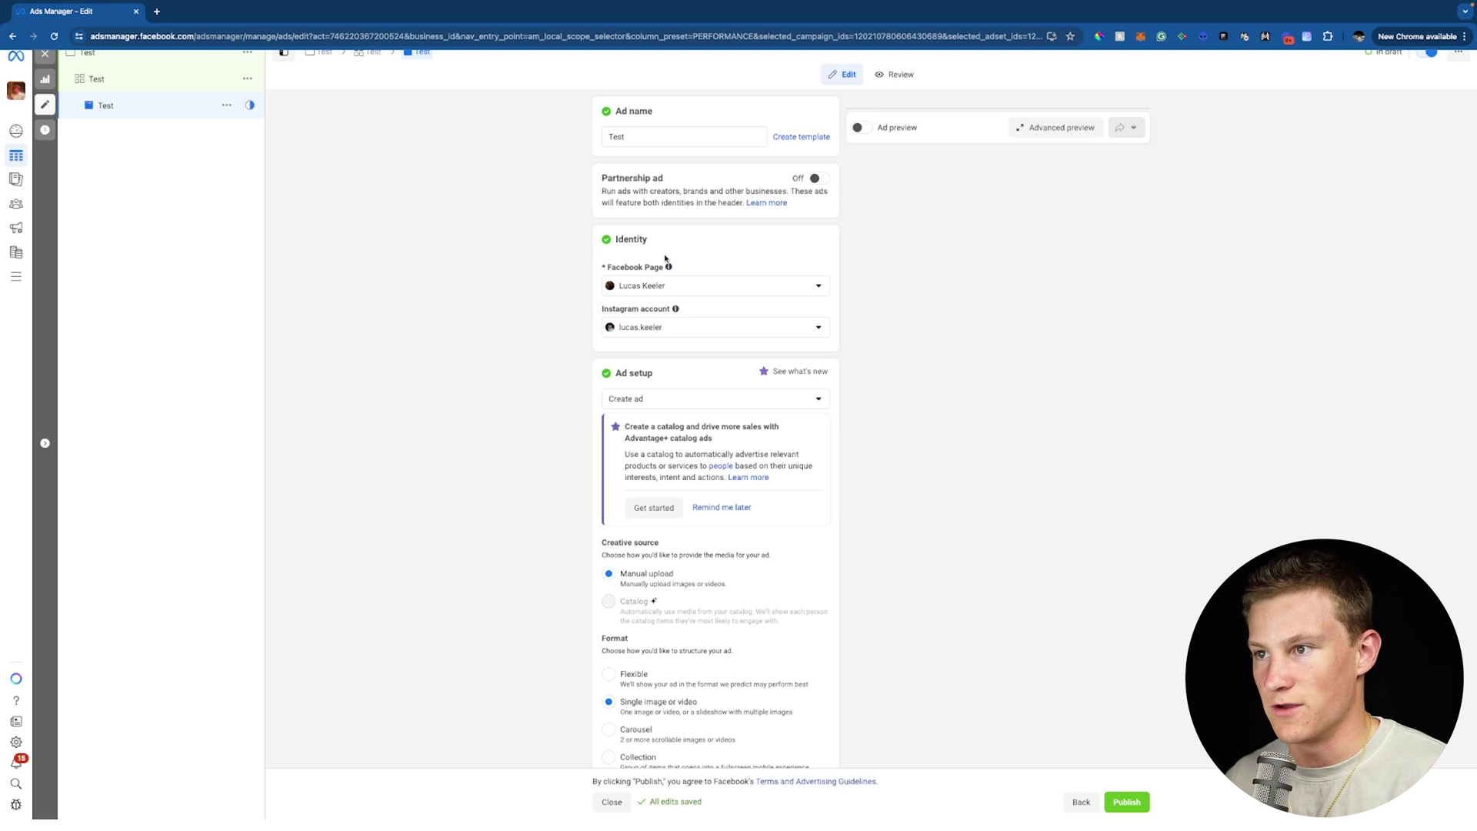
pyautogui.scroll(-3, 651, 400)
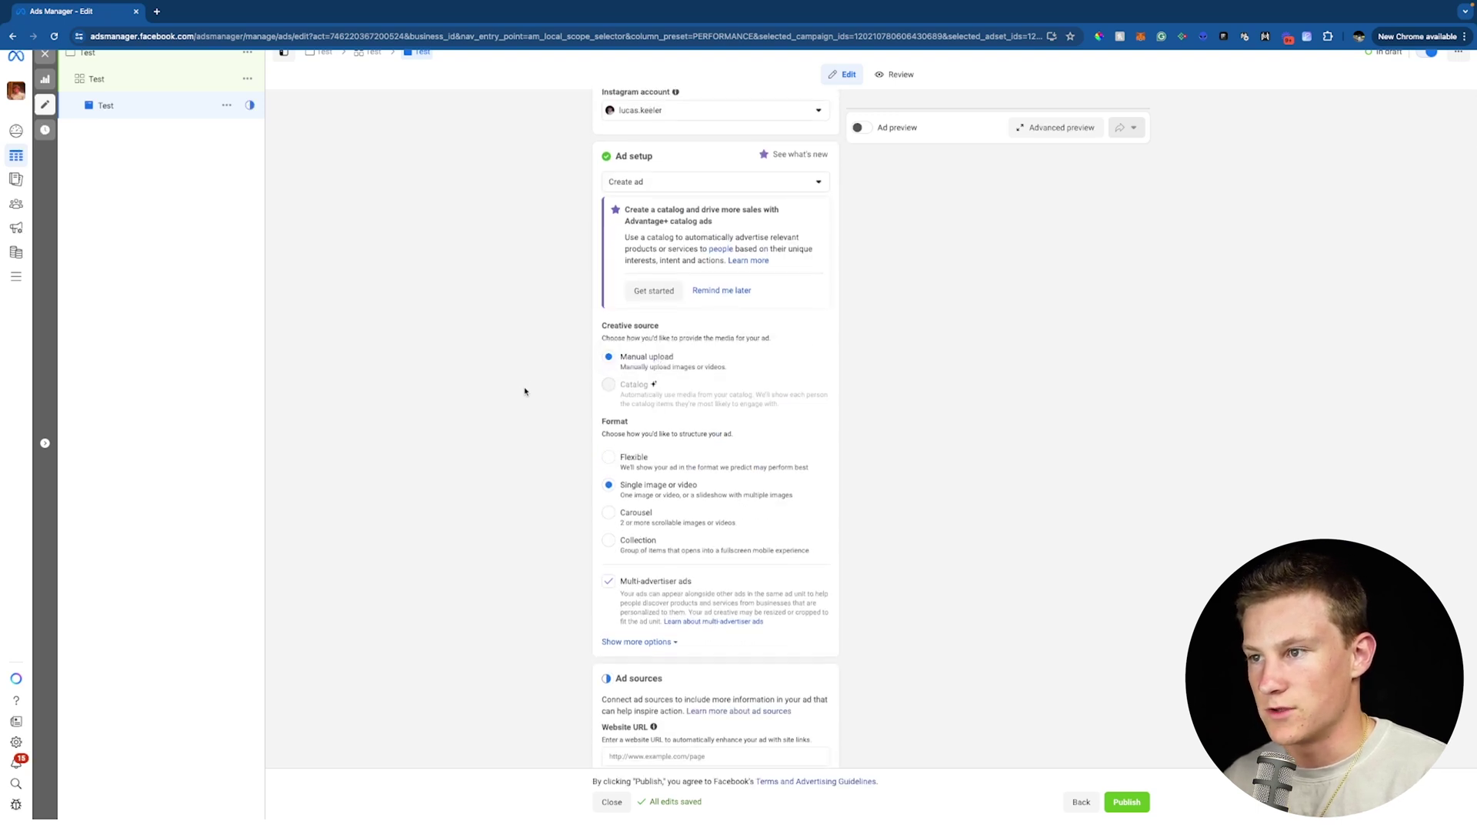
pyautogui.click(609, 457)
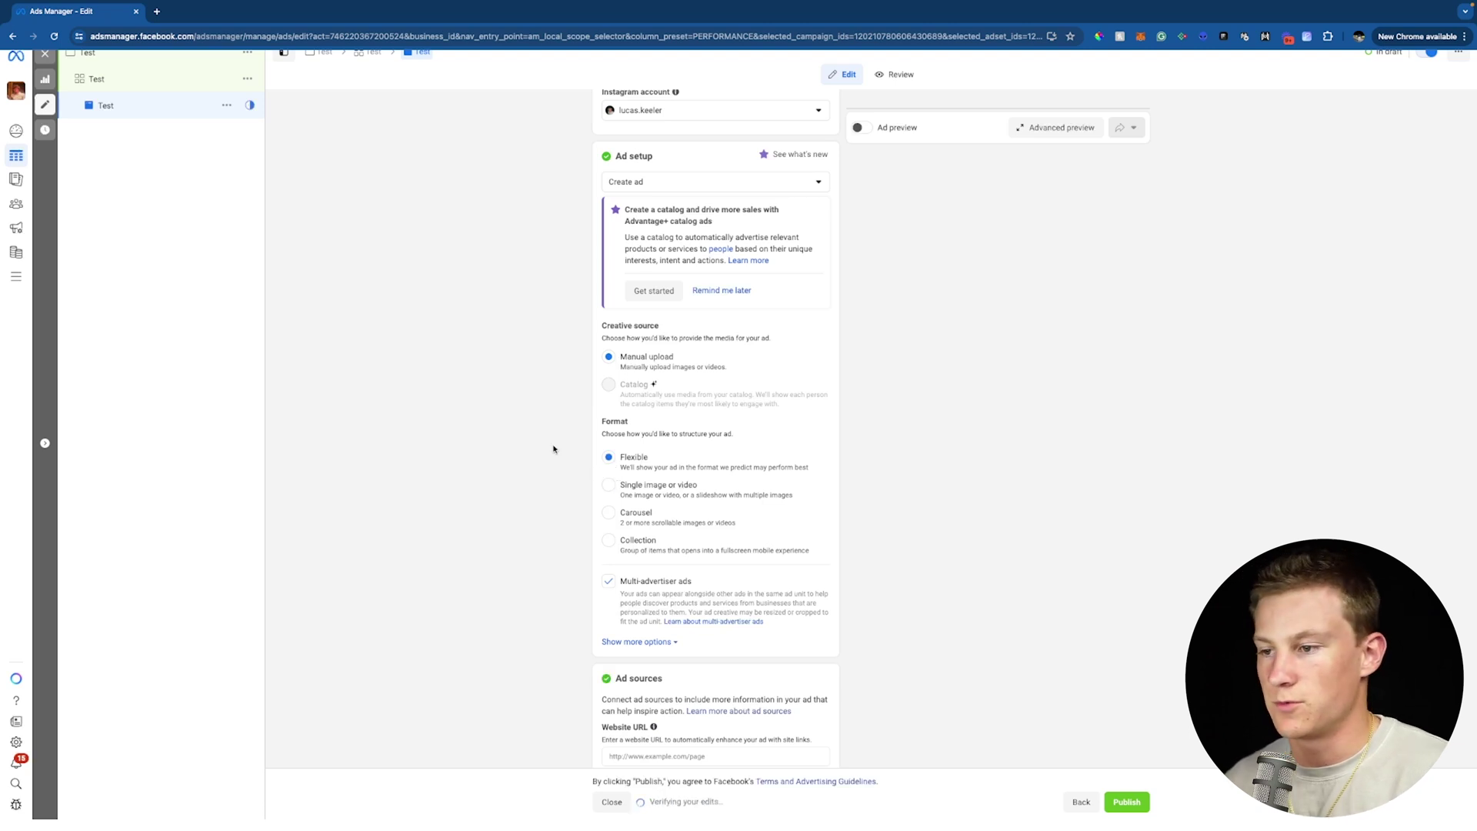
pyautogui.scroll(-8, 553, 449)
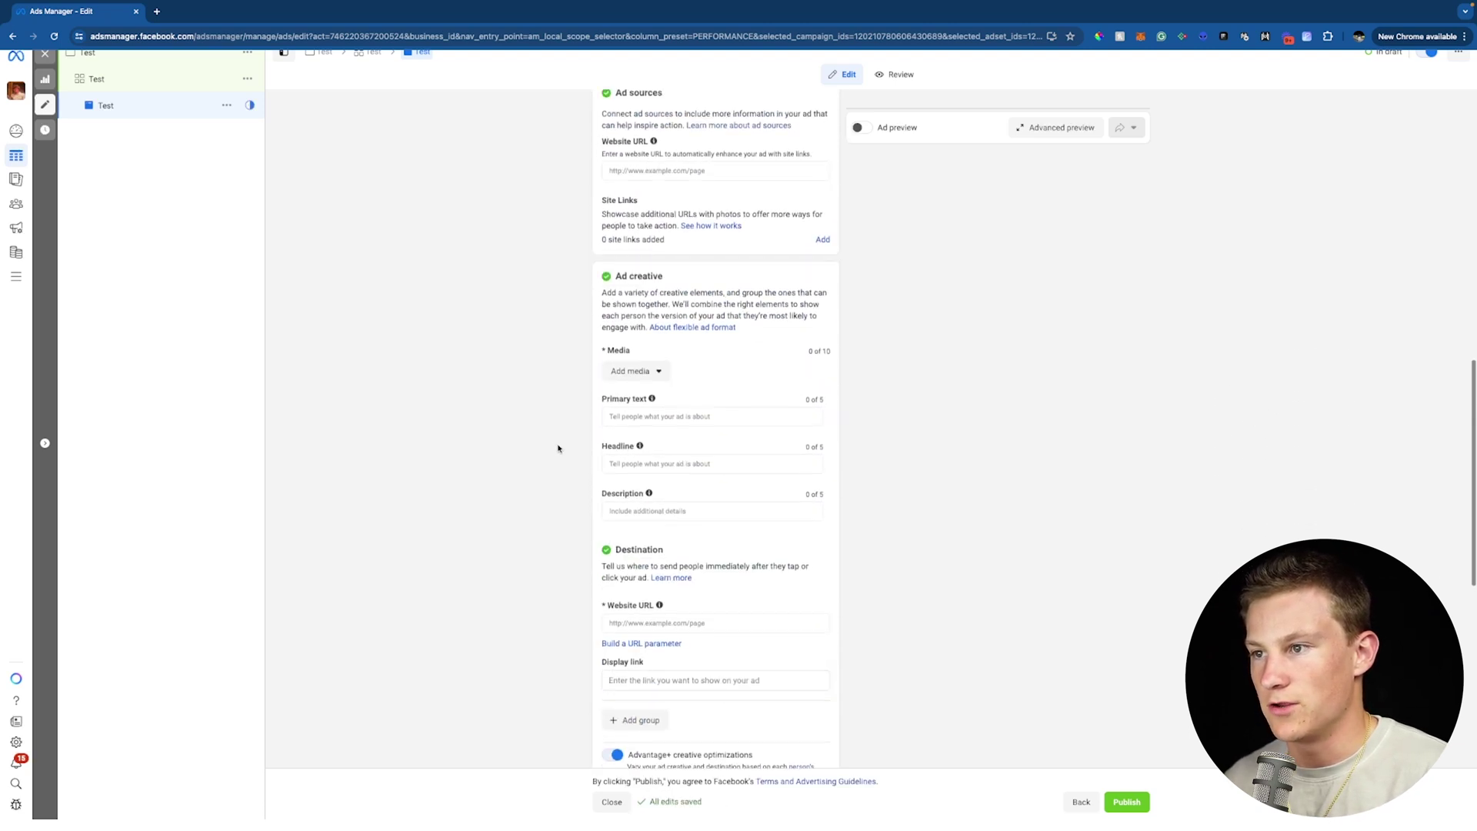
# - Add videos Ad1.mp4, Ad2.mp4 and Ad3.mp4 as the ad's media
pyautogui.click(654, 370)
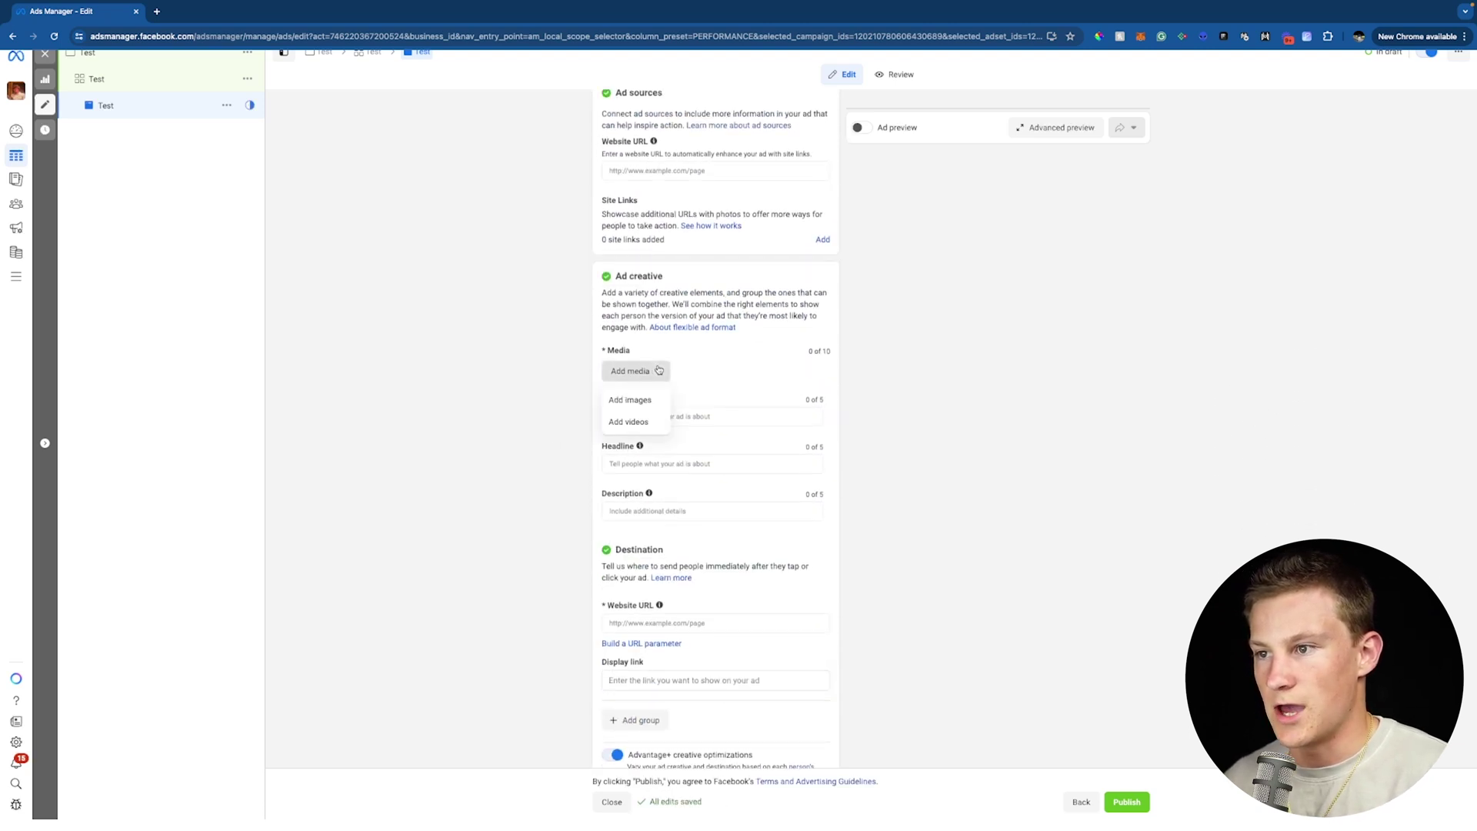
pyautogui.click(635, 424)
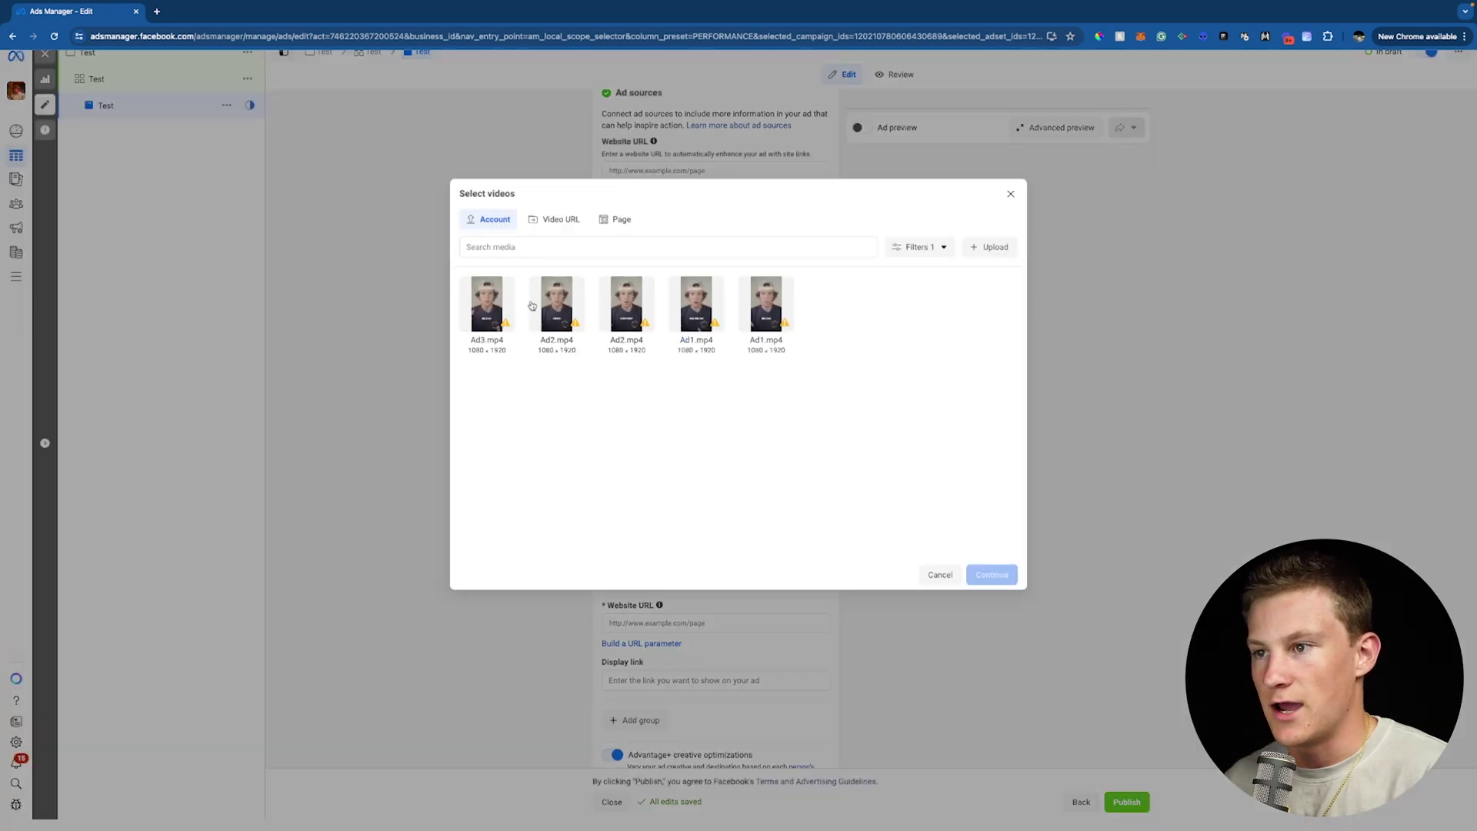
pyautogui.click(696, 304)
pyautogui.click(561, 307)
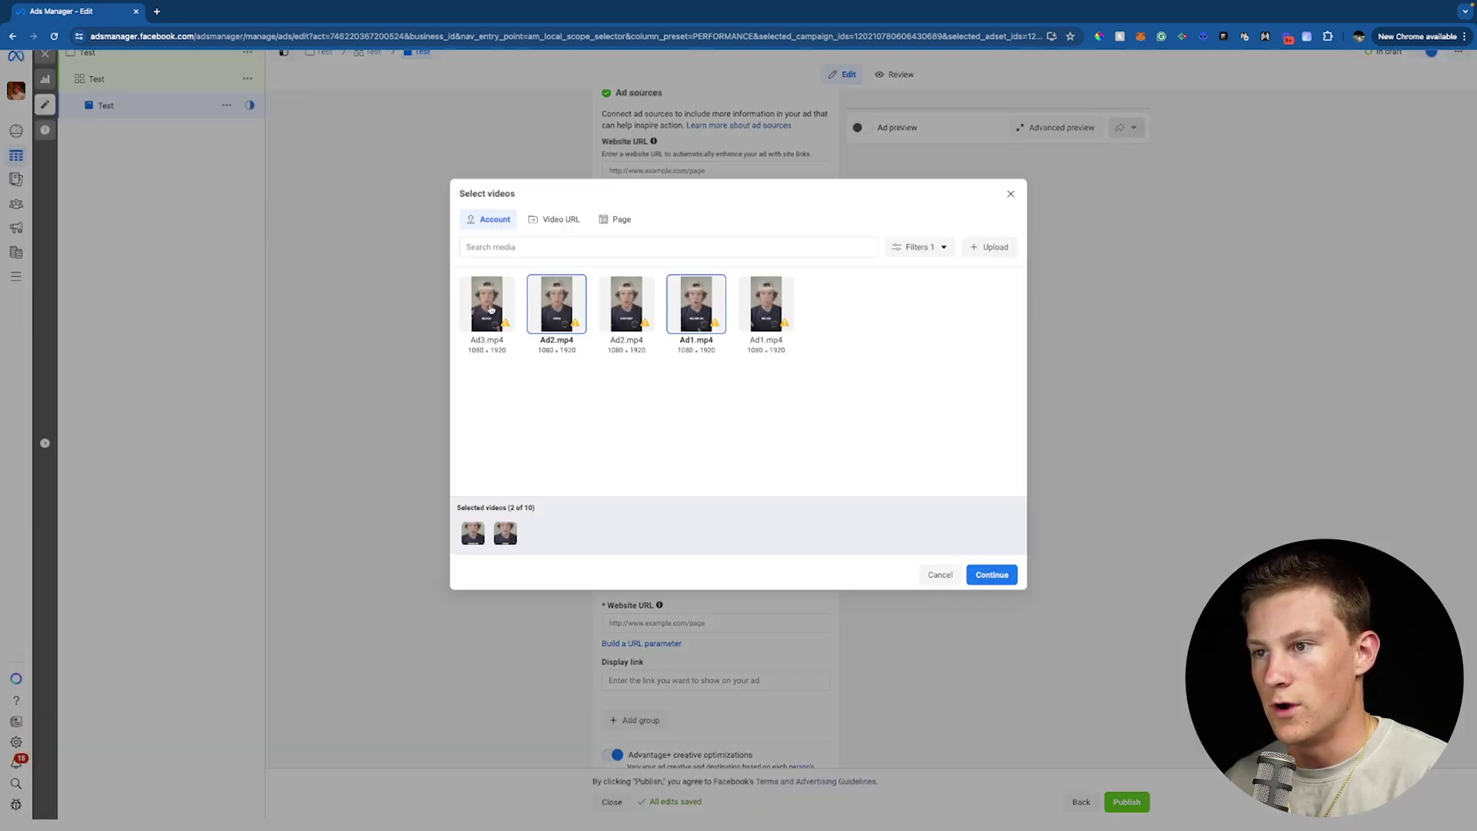
pyautogui.click(490, 309)
pyautogui.click(991, 574)
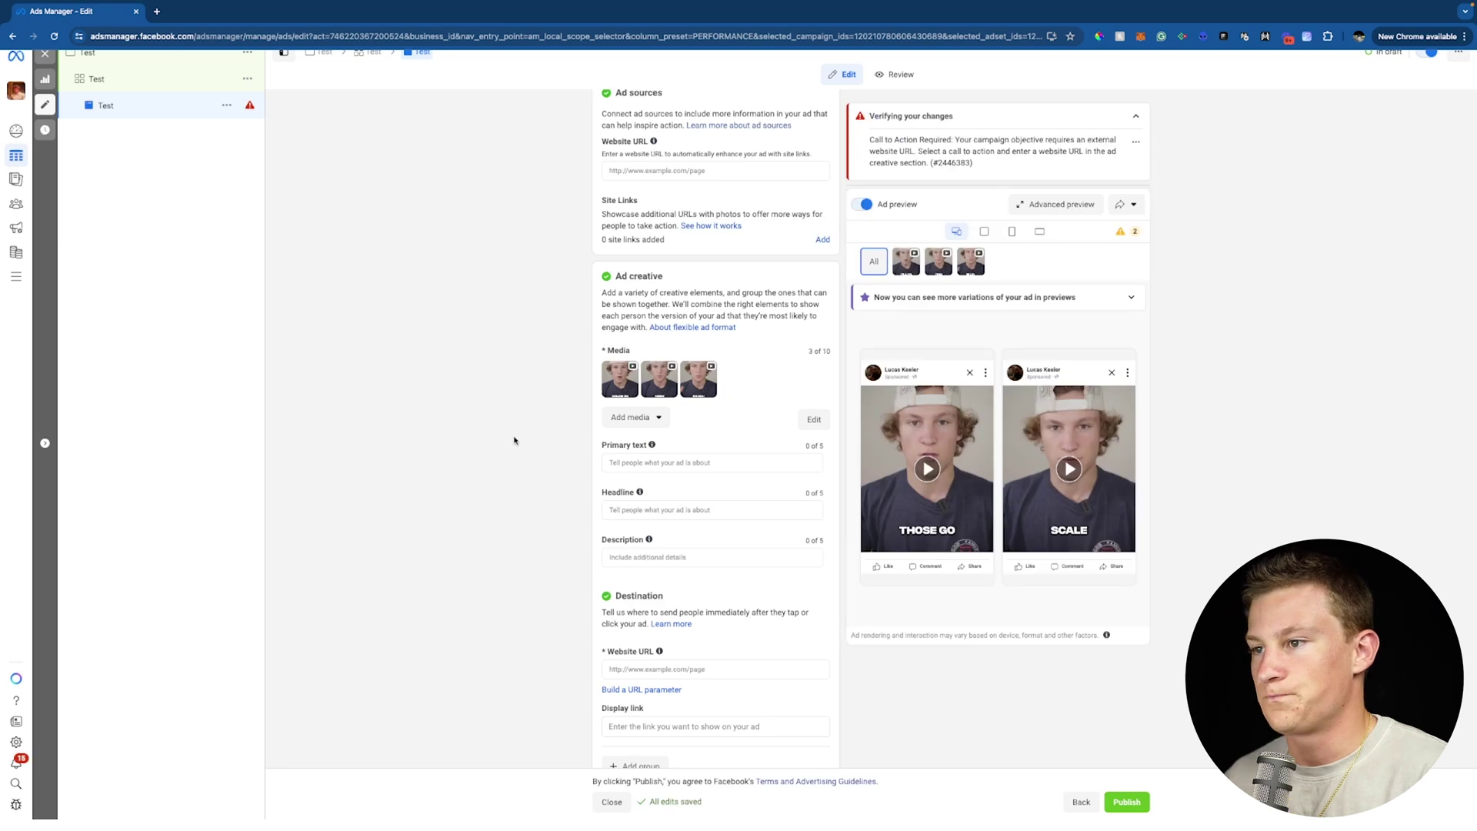
pyautogui.scroll(-1, 514, 440)
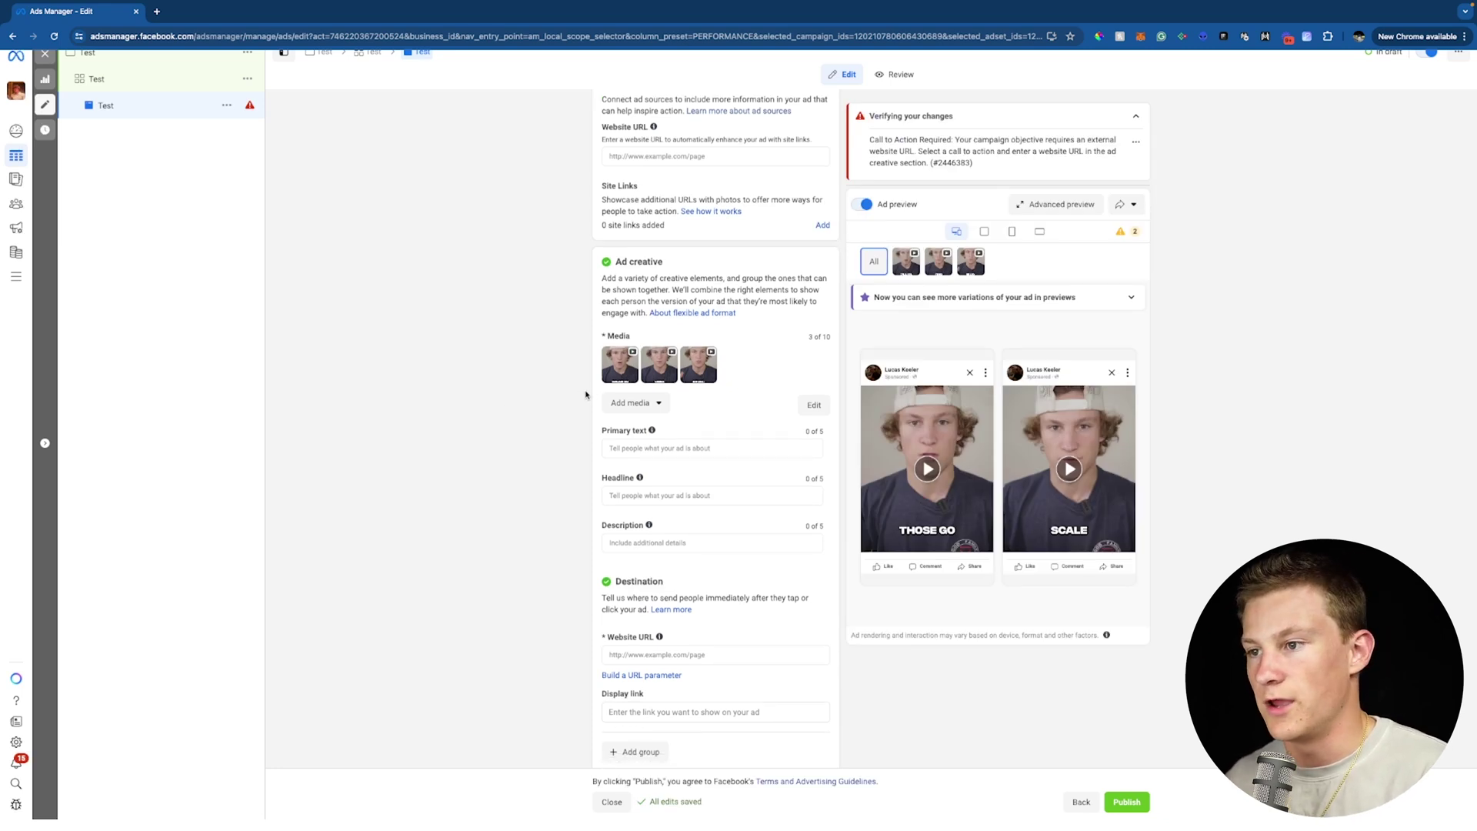
pyautogui.scroll(-3, 586, 391)
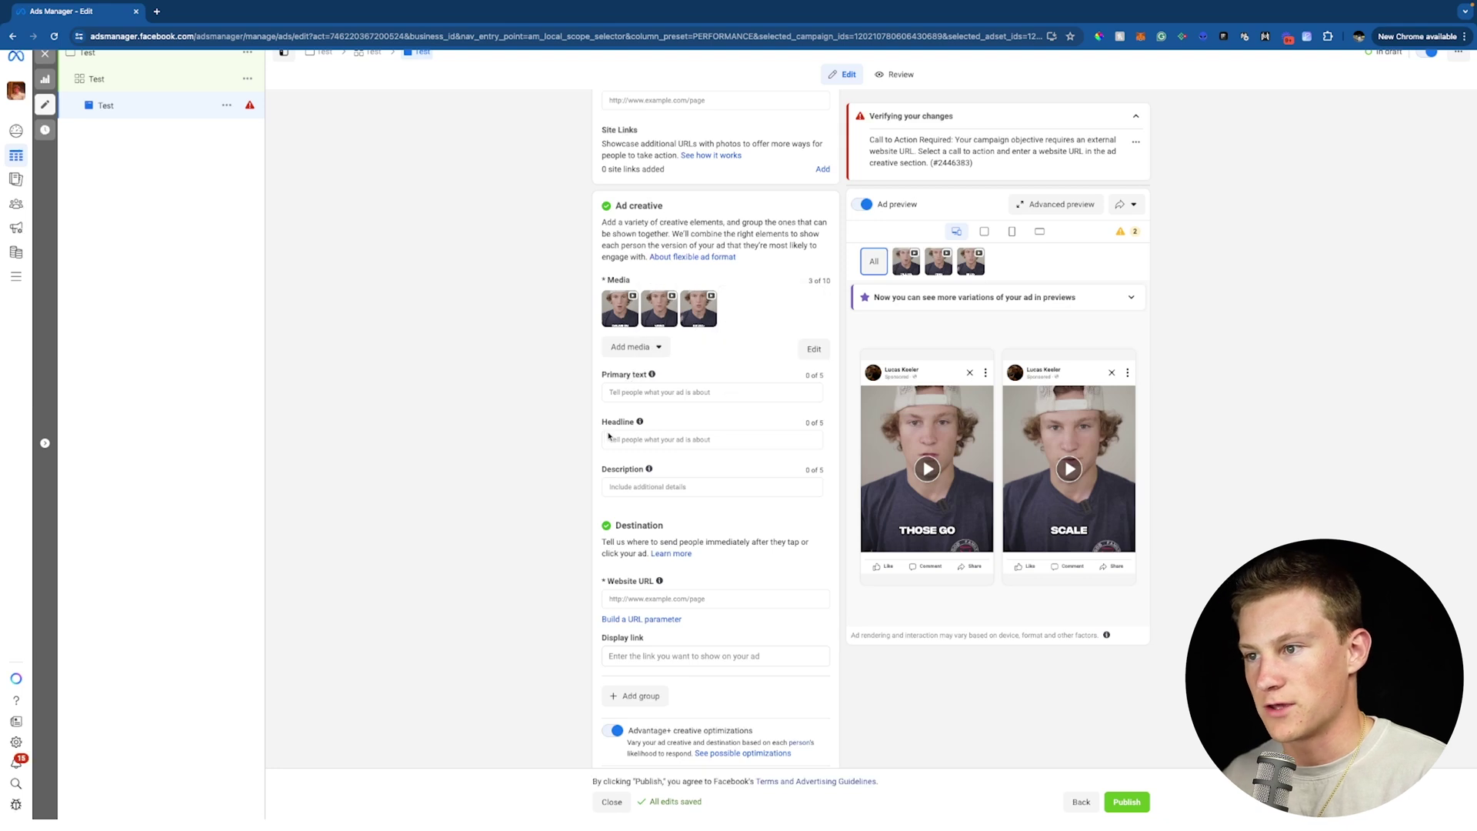
pyautogui.click(798, 440)
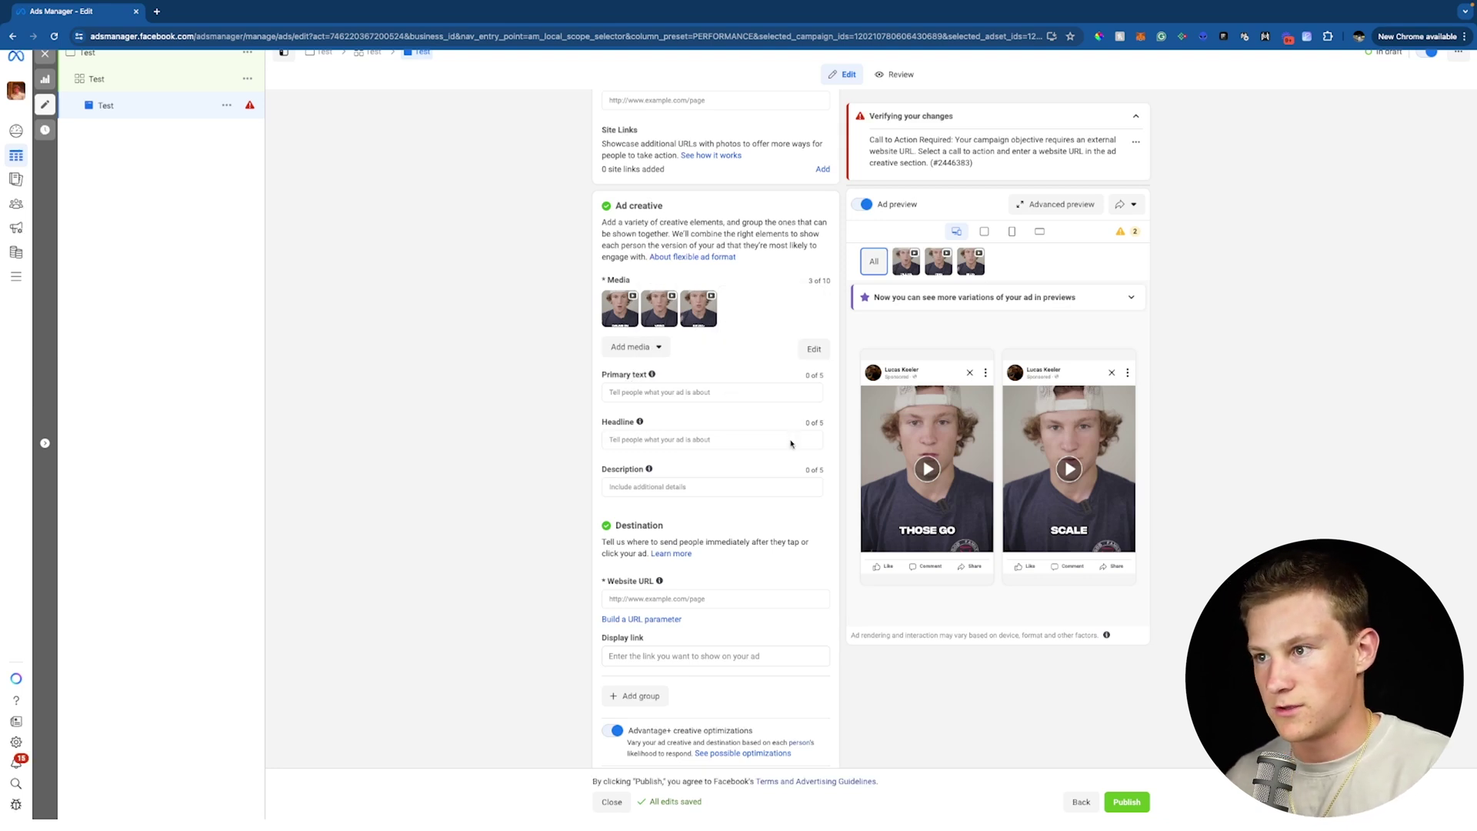
pyautogui.press('super+space')
pyautogui.write('10x')
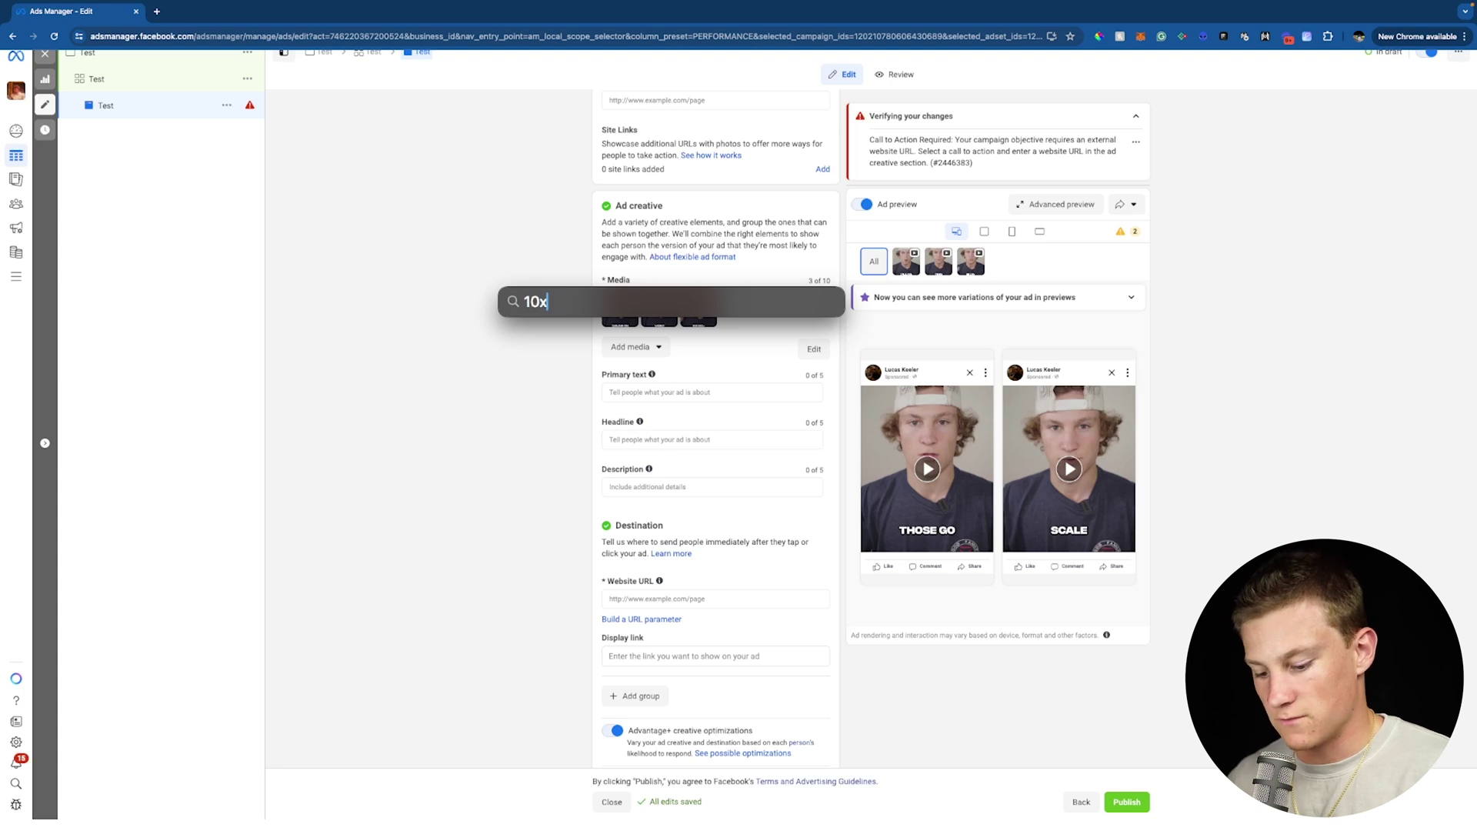
pyautogui.write('5x5')
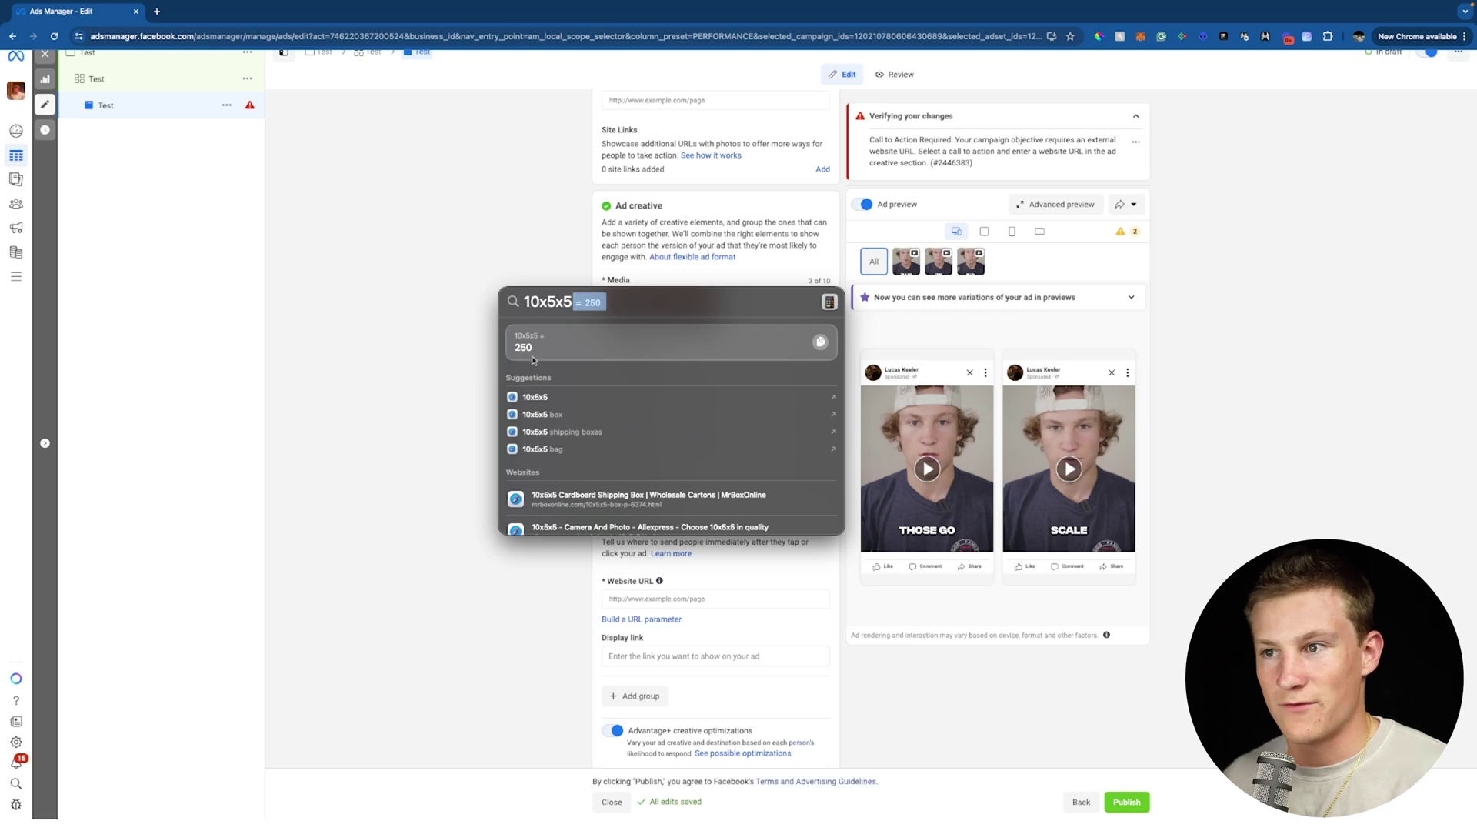
pyautogui.click(467, 343)
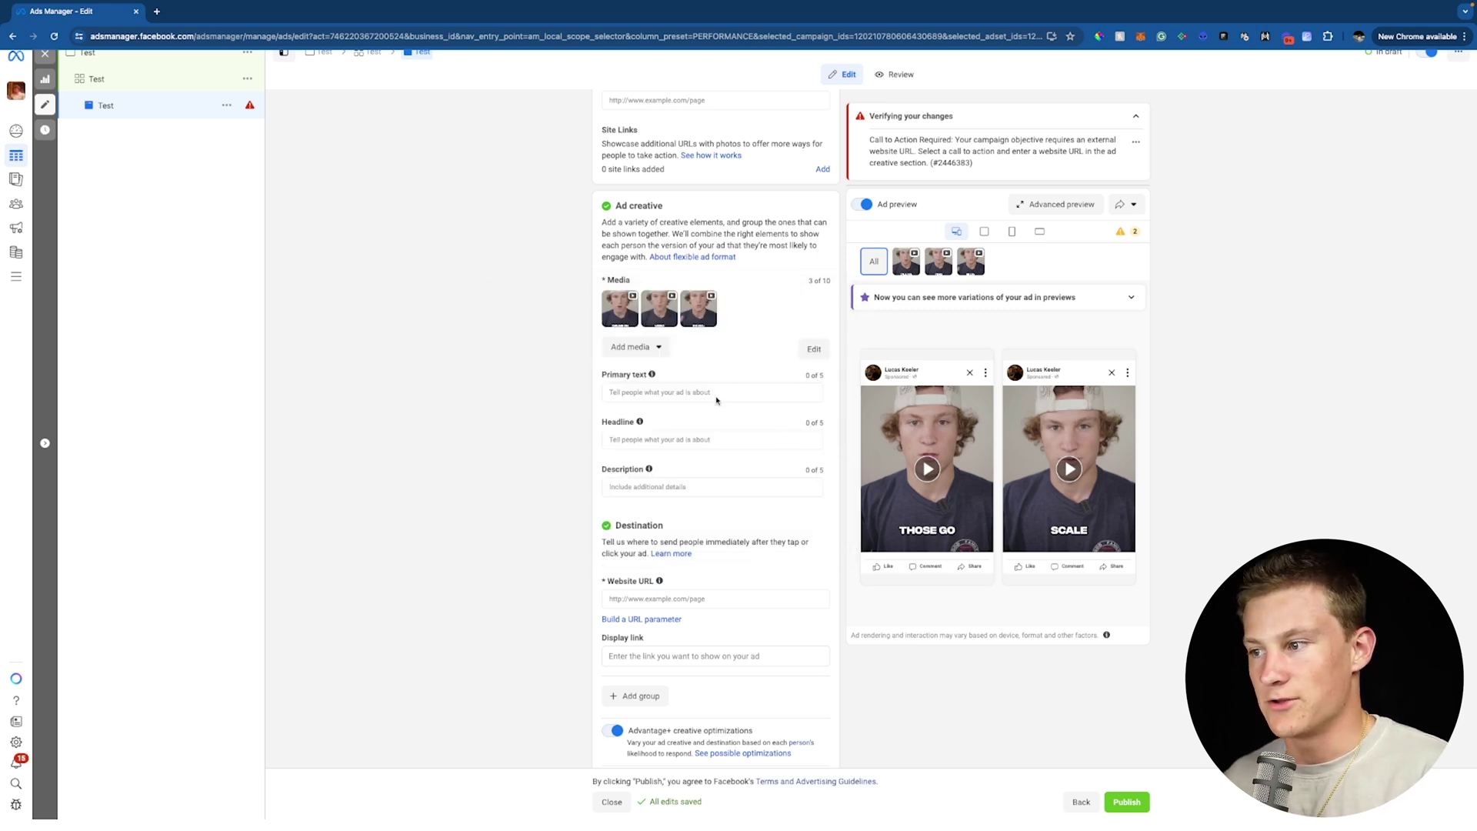
pyautogui.press('super+space')
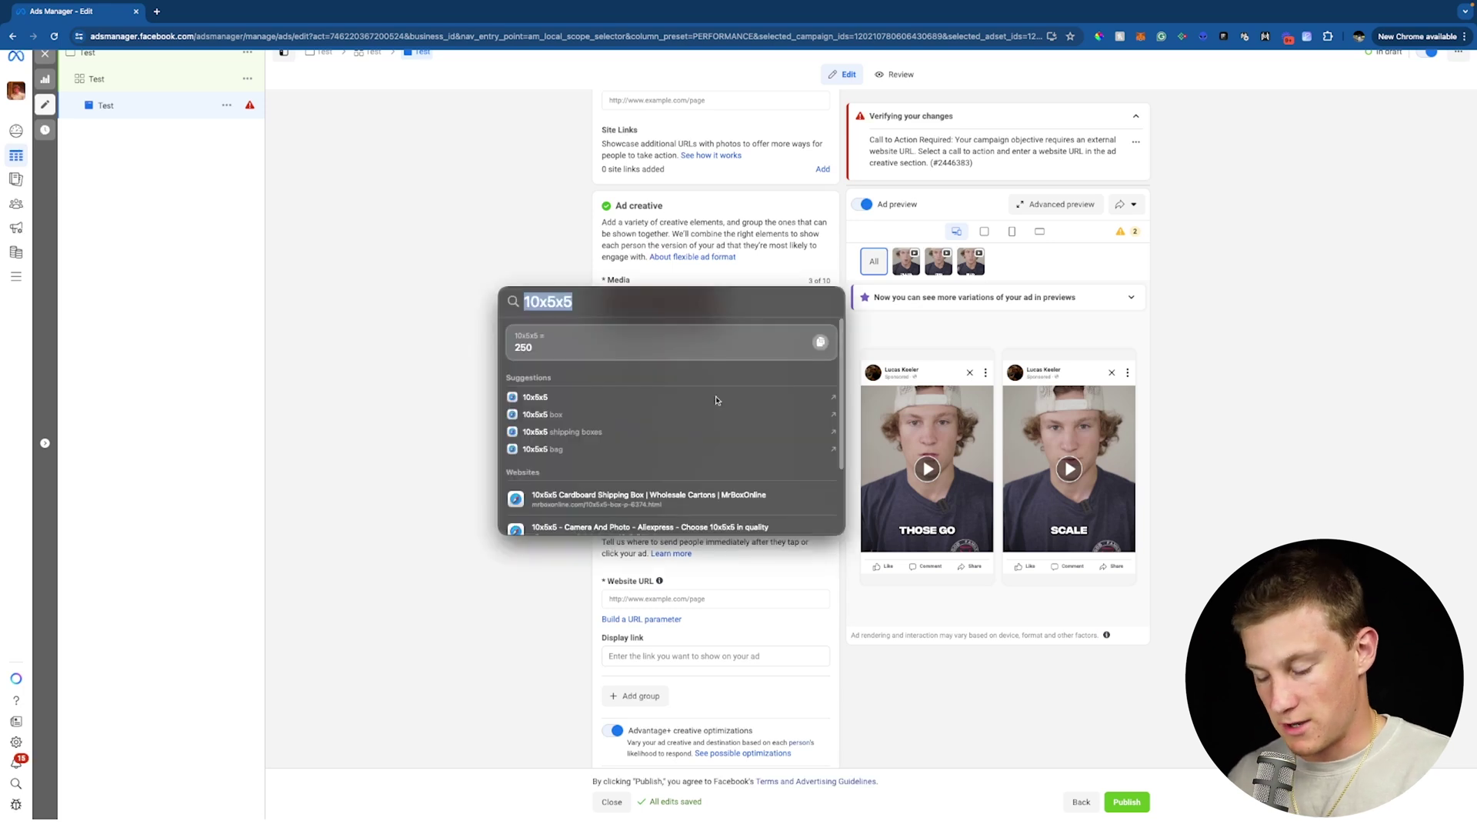
pyautogui.write('30')
pyautogui.press('BackSpace')
pyautogui.press('BackSpace')
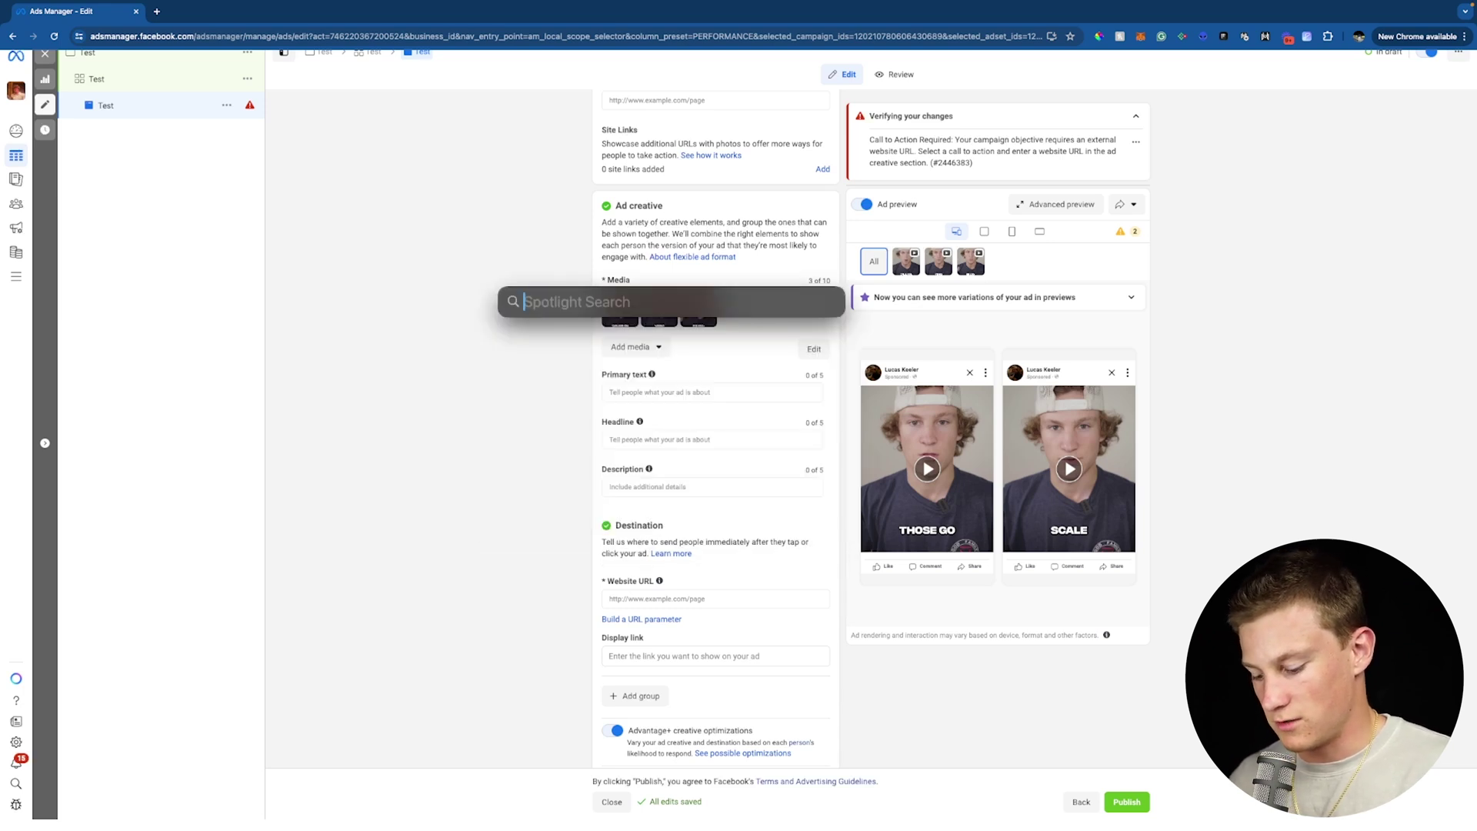
pyautogui.write('40/250')
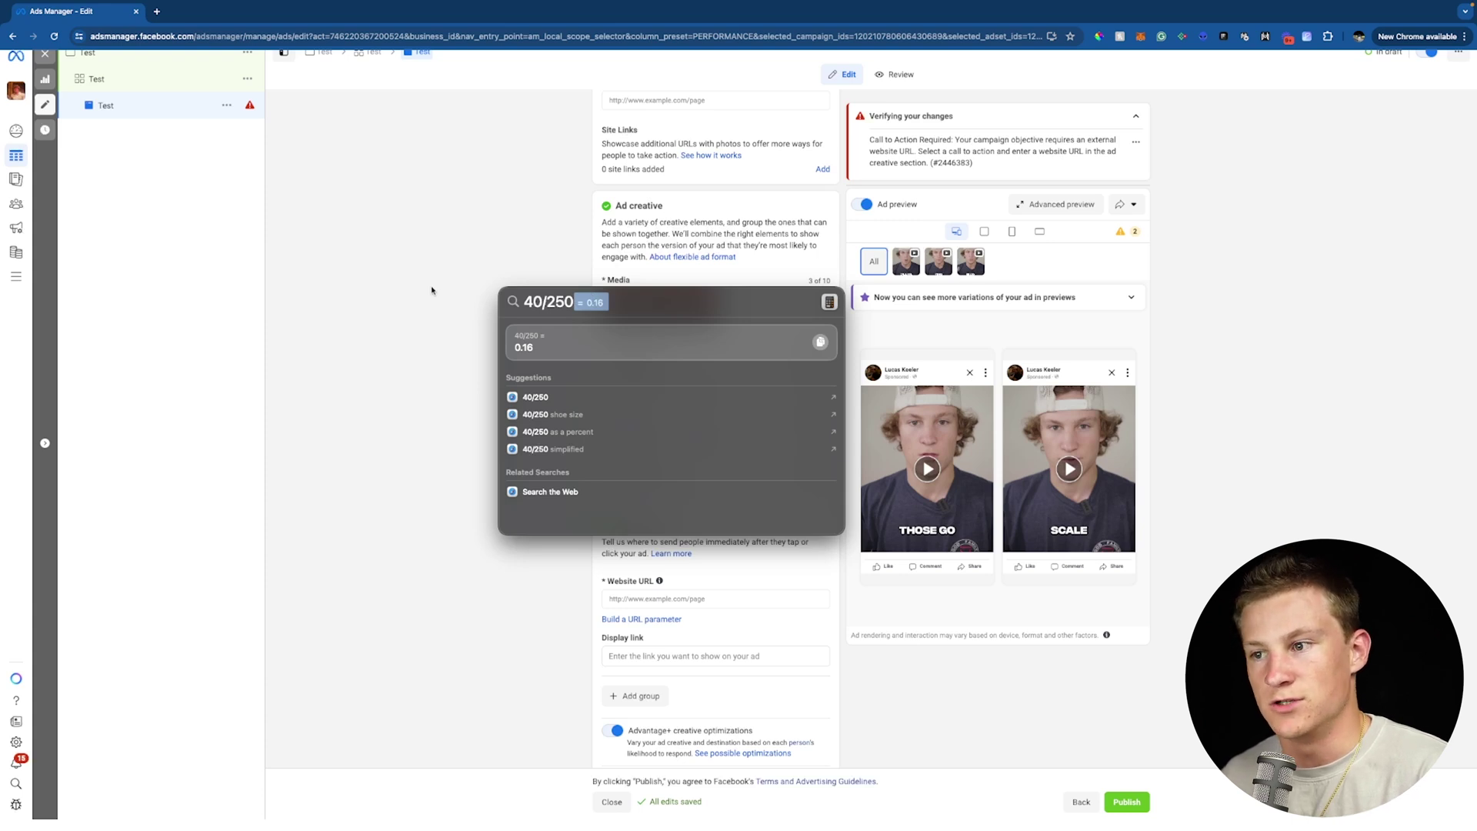
pyautogui.press('Escape')
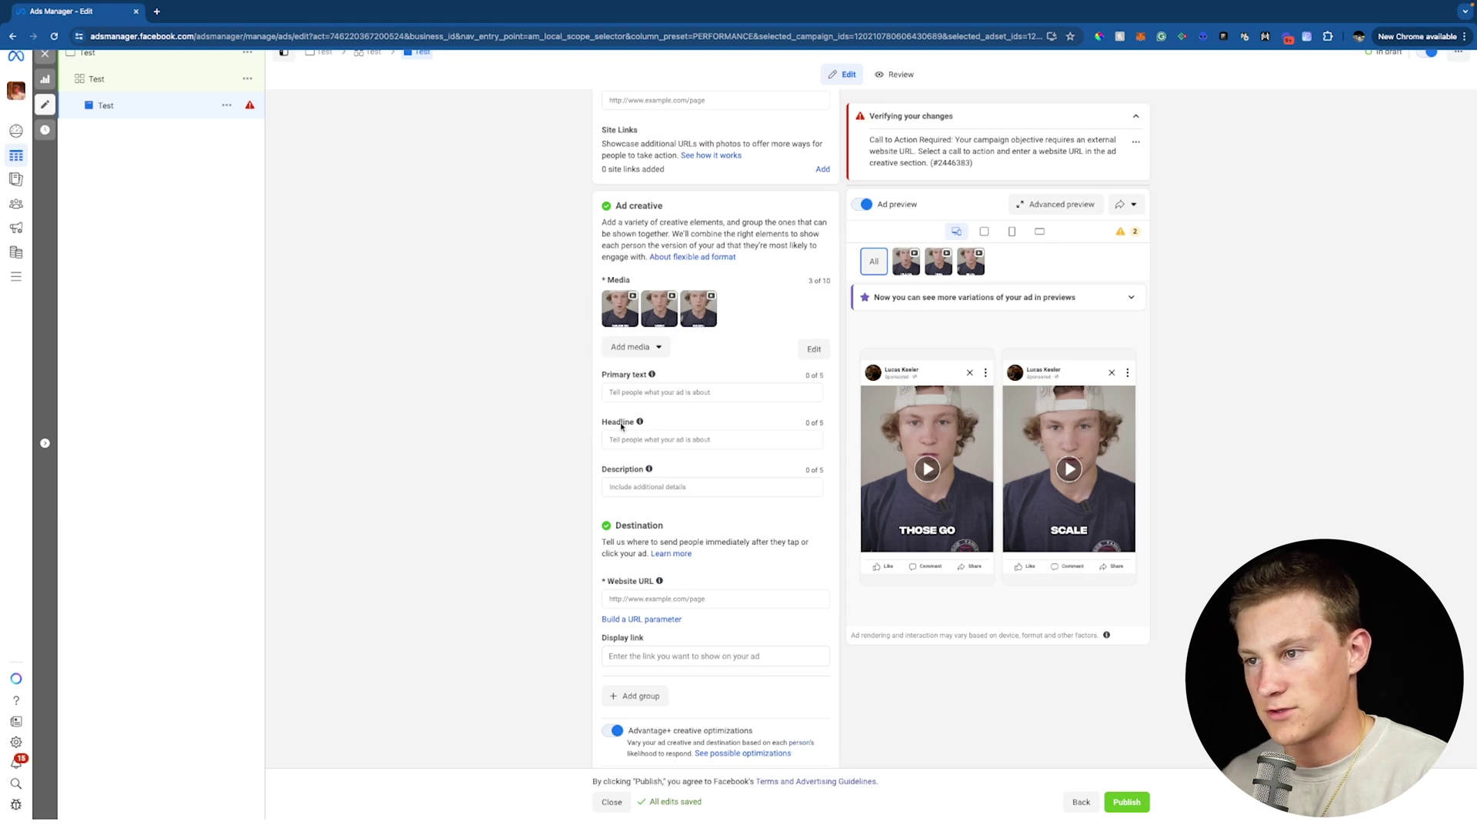
pyautogui.moveTo(625, 313)
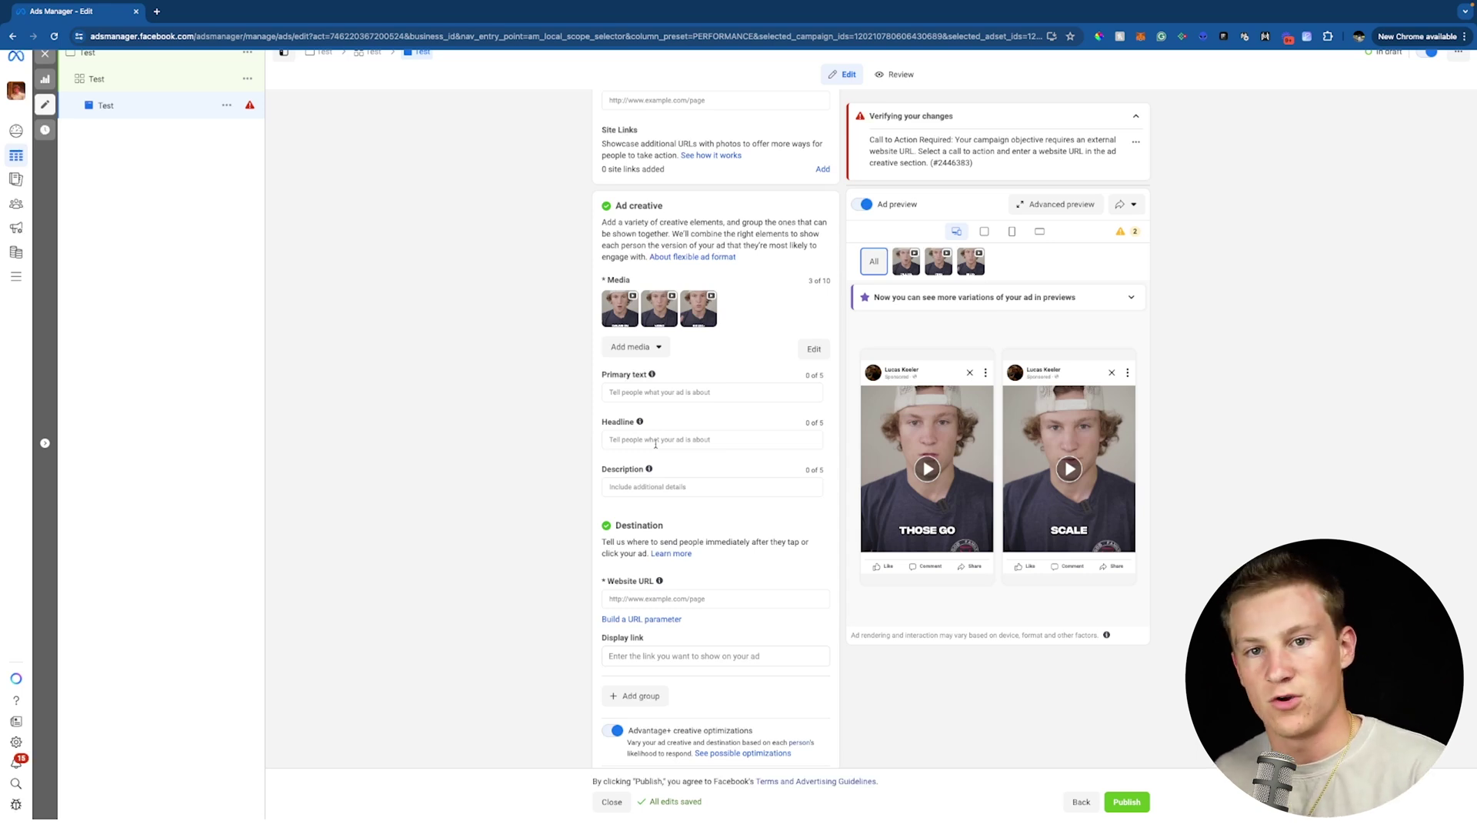
pyautogui.scroll(-3, 656, 444)
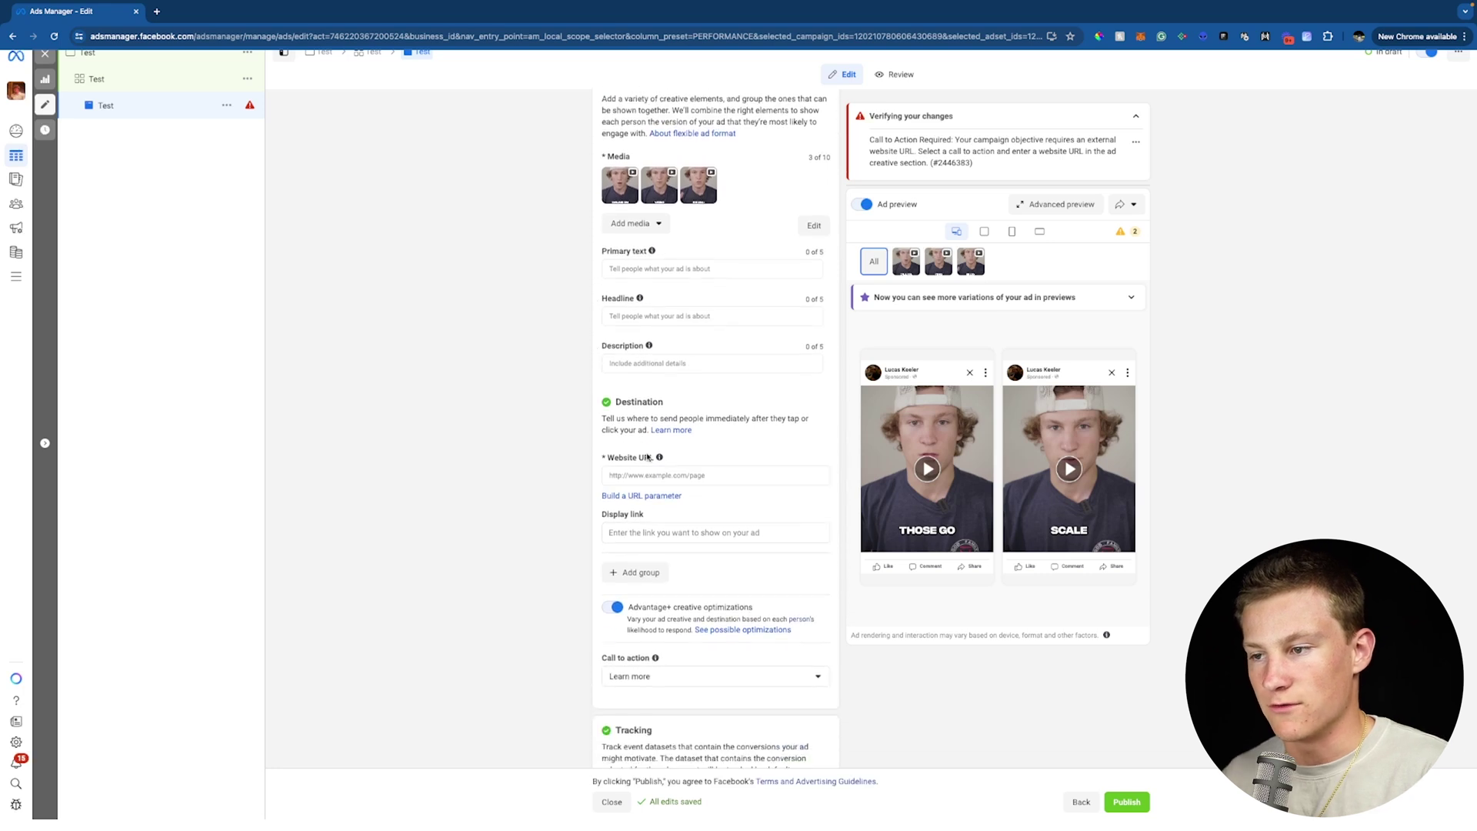
# - Uncheck the Multi-advertiser ads checkbox under Format
pyautogui.scroll(-3, 633, 482)
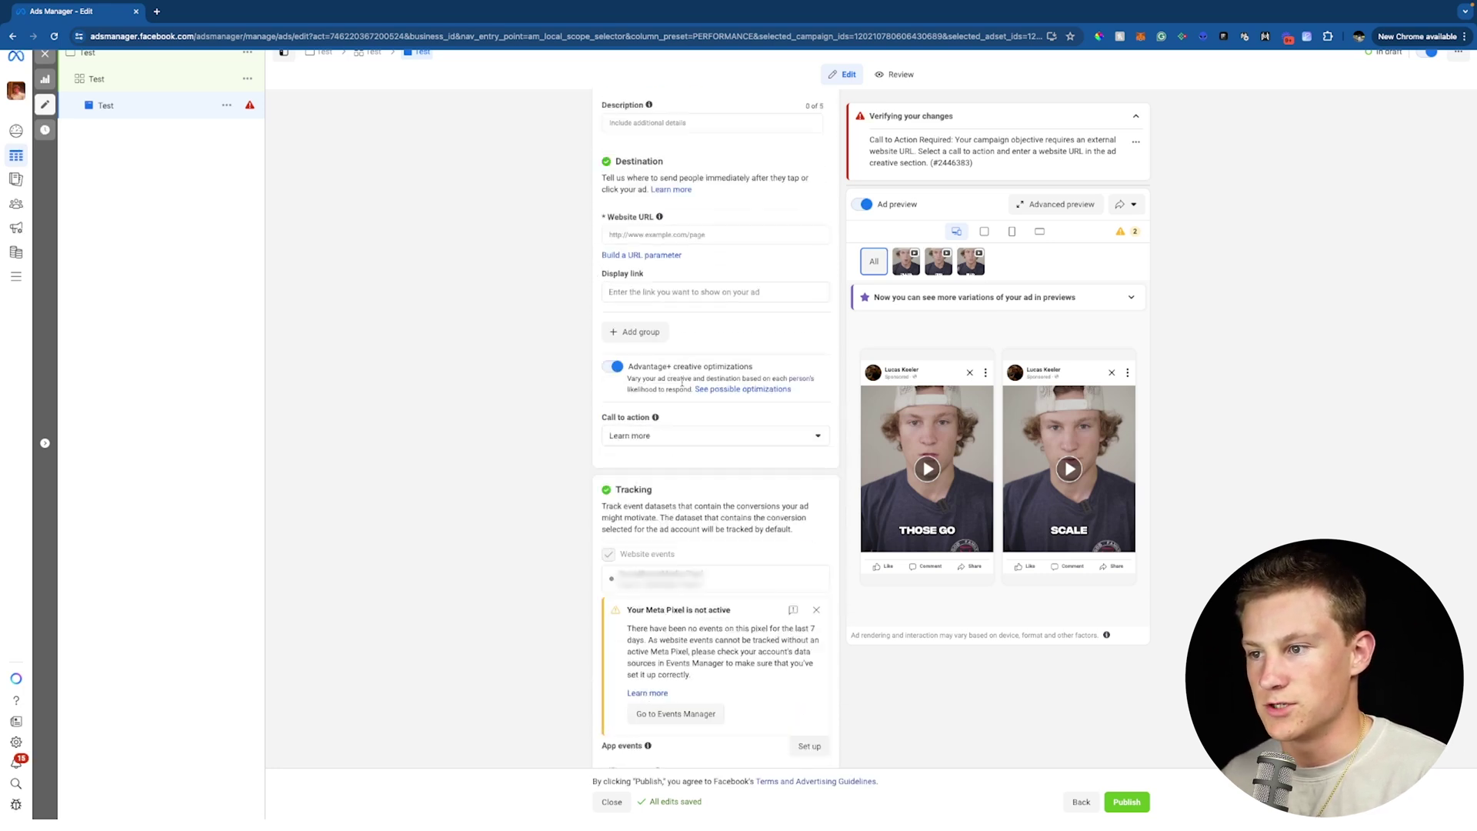
pyautogui.scroll(10, 678, 381)
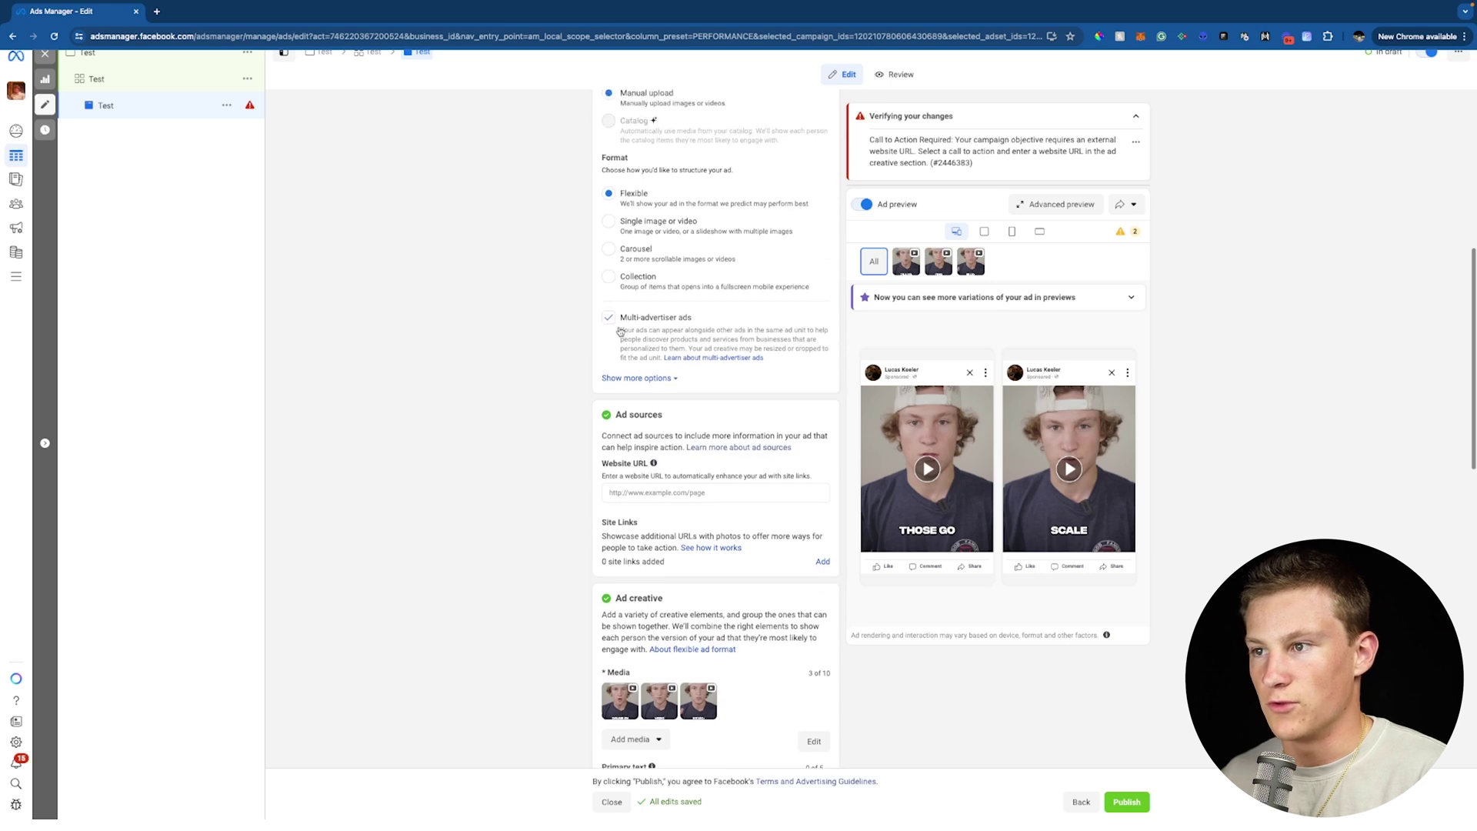
pyautogui.click(609, 318)
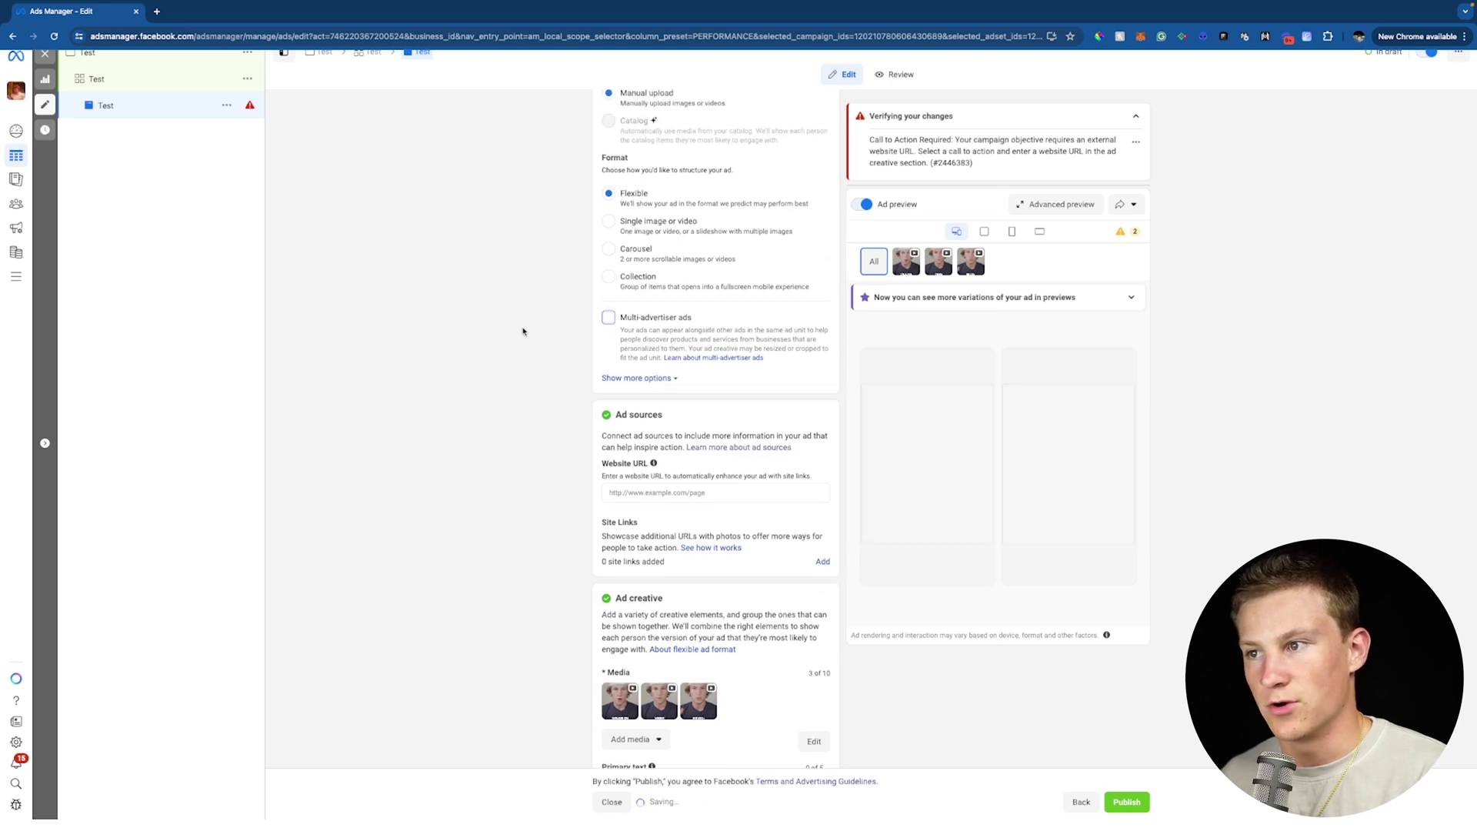
pyautogui.scroll(-5, 528, 438)
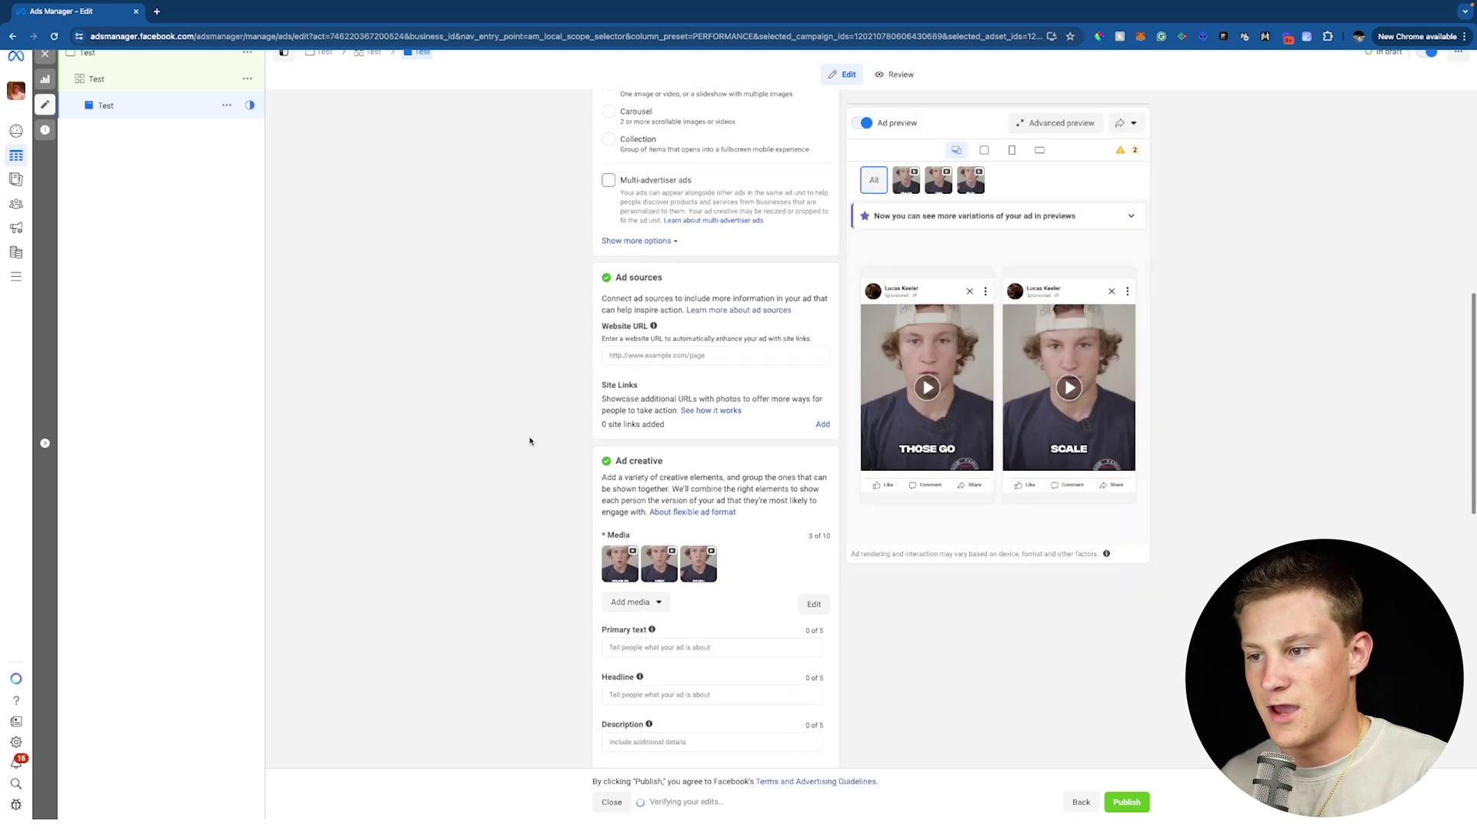
# - Scroll down to the Tracking section showing website events and URL parameters
pyautogui.scroll(-7, 529, 438)
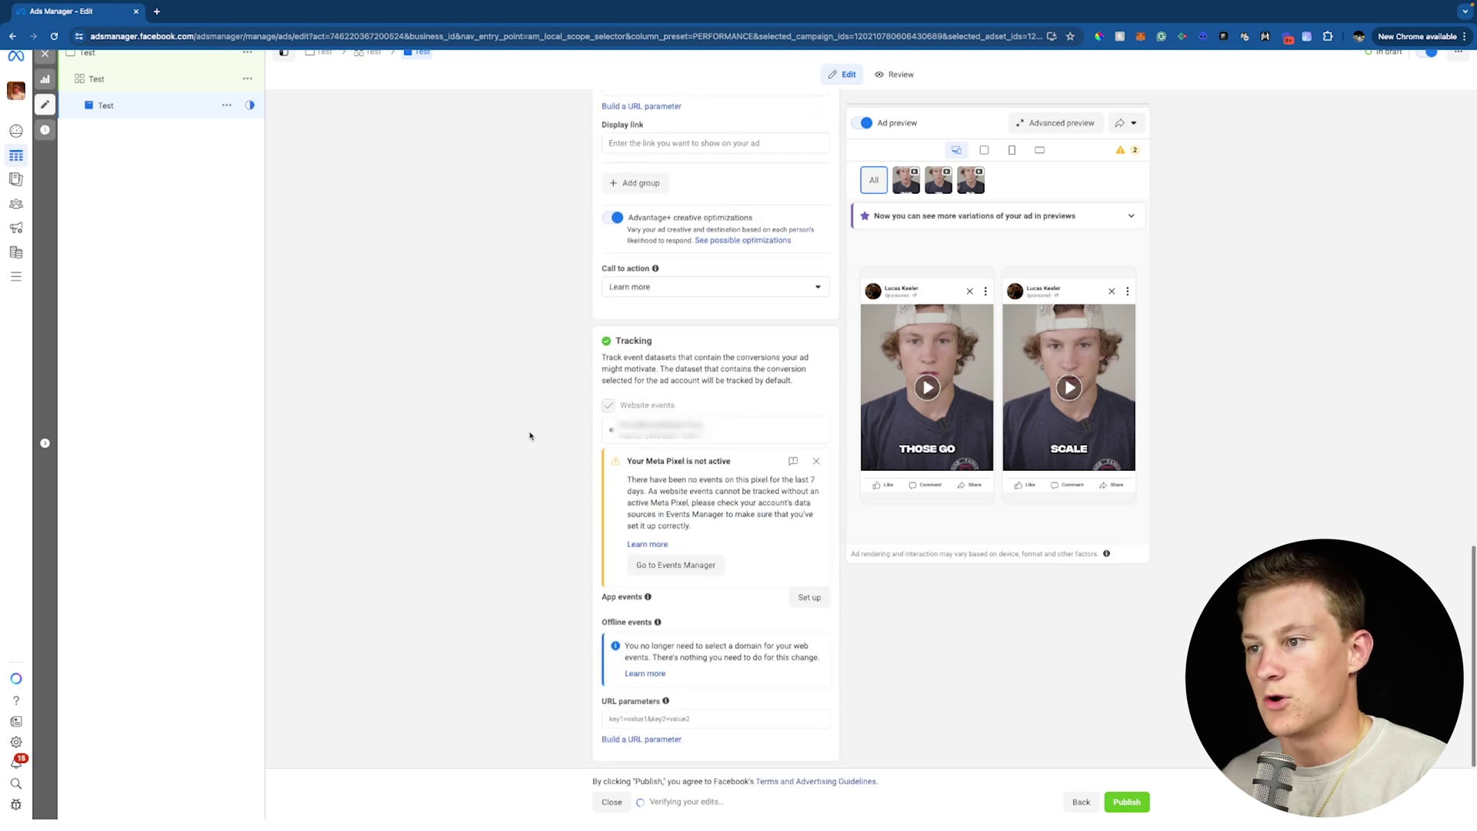